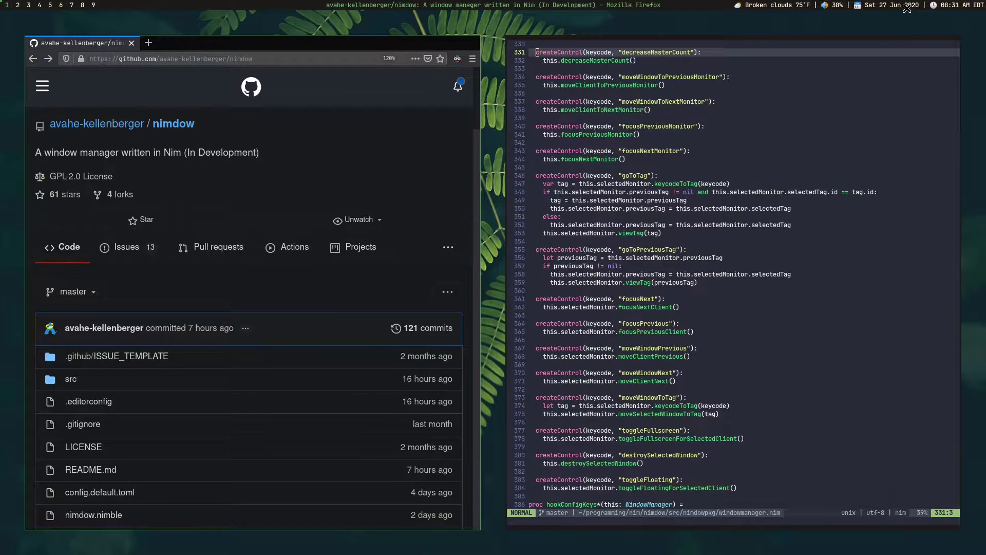
Jump the nimdow README to its Status Bar section from the Table of Contents
{"action": "scroll", "coordinate": [405, 281], "scroll_direction": "down", "scroll_amount": 3}
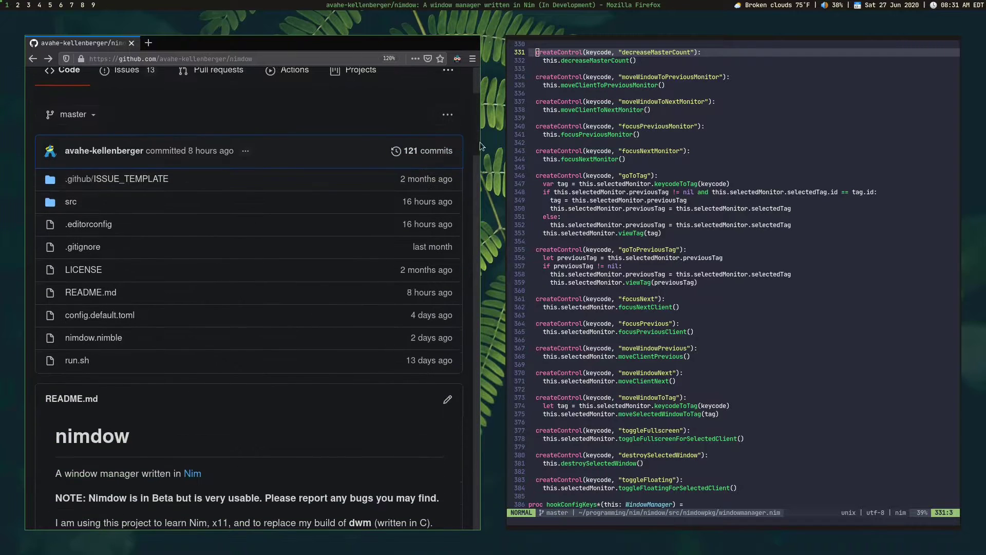
{"action": "scroll", "coordinate": [475, 210], "scroll_direction": "down", "scroll_amount": 10}
{"action": "scroll", "coordinate": [476, 198], "scroll_direction": "up", "scroll_amount": 4}
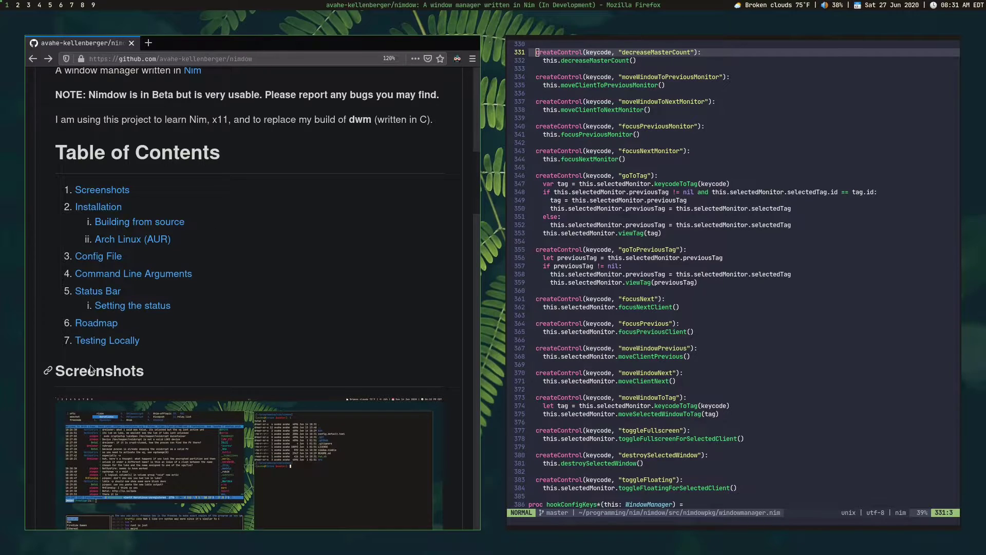
{"action": "left_click", "coordinate": [103, 292]}
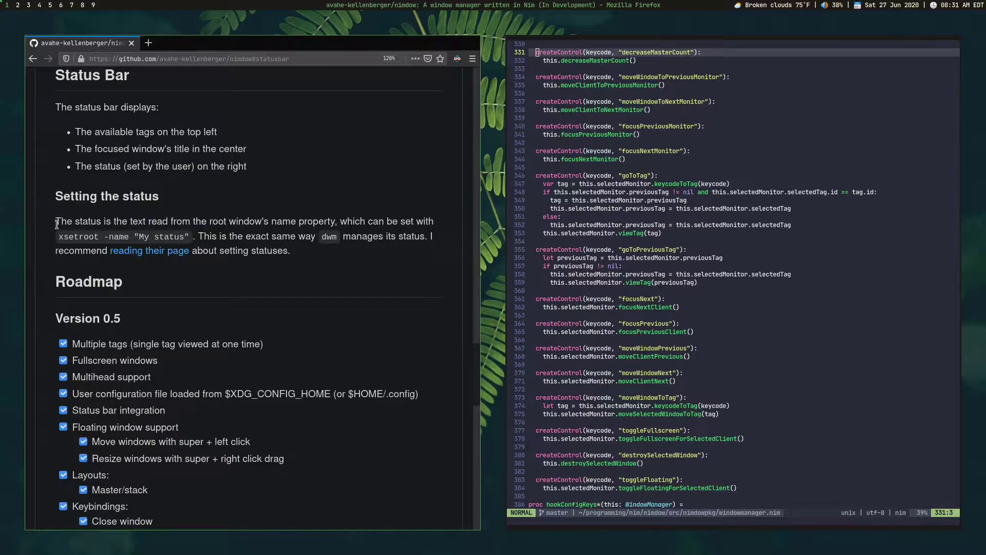
Highlight phrases in the Setting the status paragraph, including the xsetroot command name
{"action": "left_click_drag", "start_coordinate": [56, 222], "coordinate": [221, 234]}
{"action": "left_click", "coordinate": [257, 229]}
{"action": "left_click_drag", "start_coordinate": [304, 236], "coordinate": [369, 237]}
{"action": "left_click", "coordinate": [251, 244]}
{"action": "left_click_drag", "start_coordinate": [62, 239], "coordinate": [112, 237]}
{"action": "left_click", "coordinate": [108, 238]}
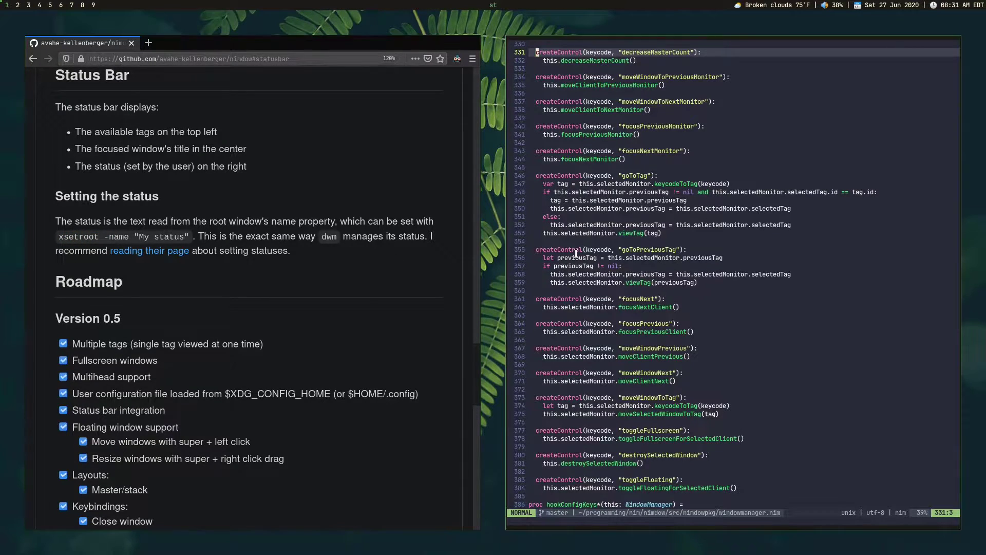
{"action": "key", "text": "shift+v"}
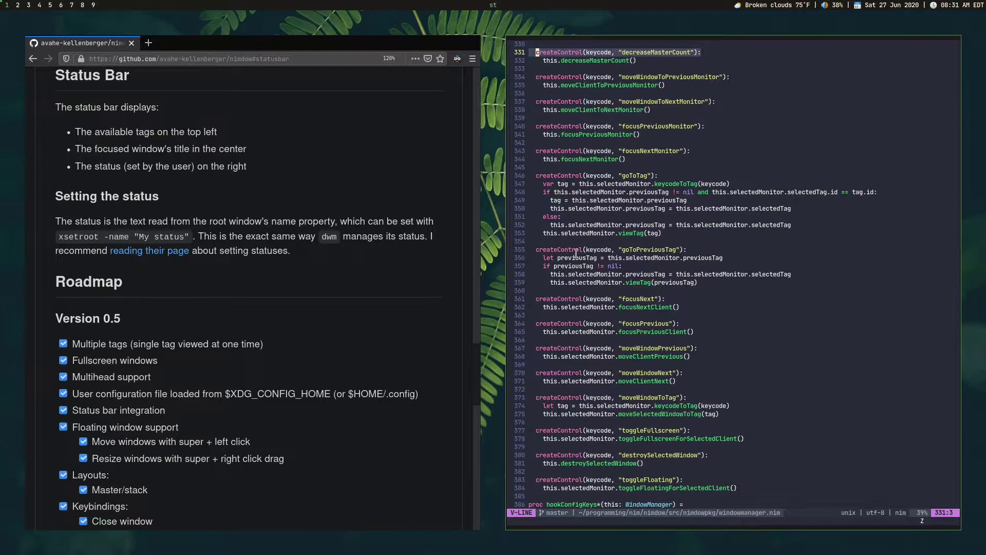
Quit Neovim with :q to return to the shell
{"action": "key", "text": "Escape"}
{"action": "type", "text": ":q"}
{"action": "key", "text": "Return"}
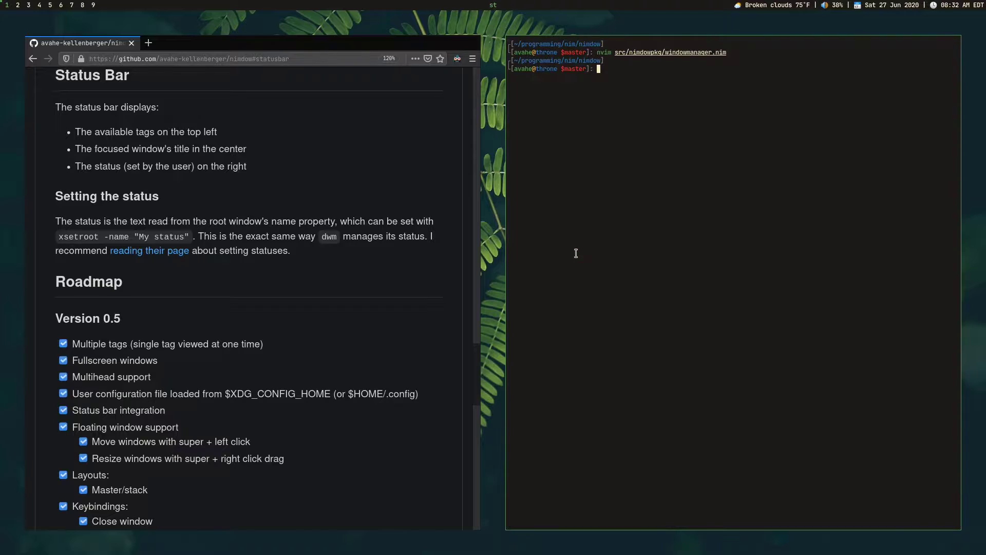
Run xsetroot -name "$(date) - Nimdow", then highlight its date and Nimdow parts
{"action": "type", "text": "xo"}
{"action": "key", "text": "BackSpace"}
{"action": "type", "text": "s"}
{"action": "key", "text": "Right"}
{"action": "key", "text": "Return"}
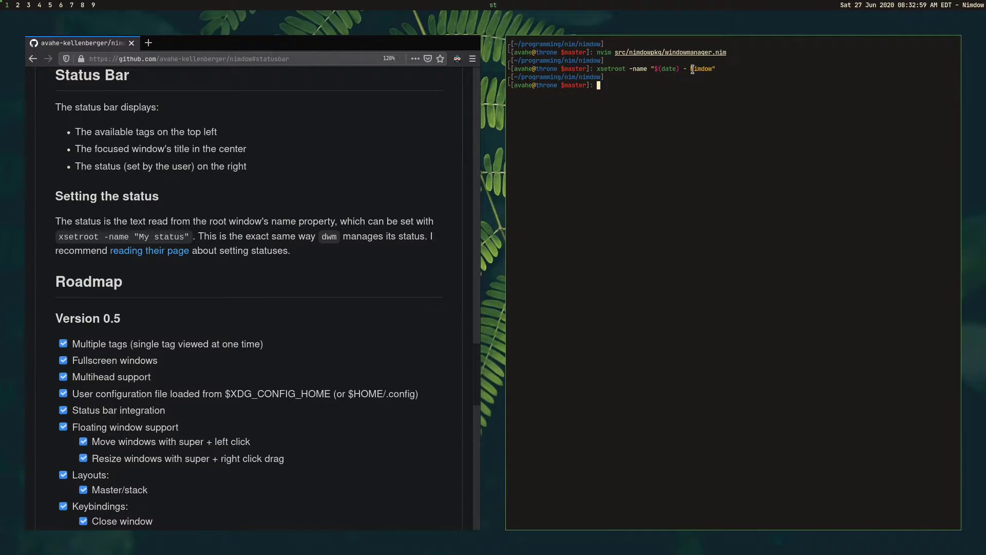
{"action": "left_click_drag", "start_coordinate": [678, 70], "coordinate": [712, 70]}
{"action": "left_click_drag", "start_coordinate": [694, 70], "coordinate": [792, 77]}
{"action": "left_click", "coordinate": [846, 91]}
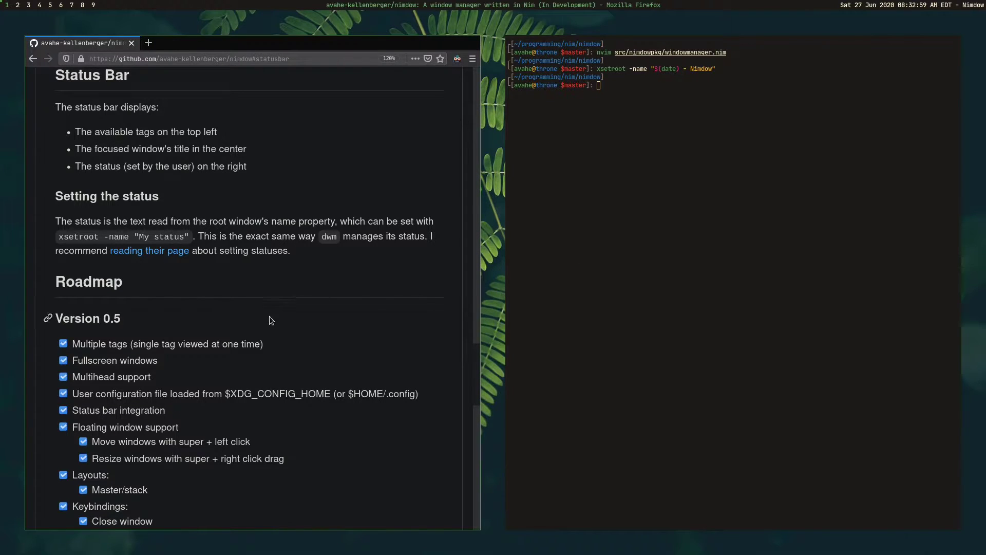
{"action": "right_click", "coordinate": [151, 252]}
{"action": "left_click", "coordinate": [167, 261]}
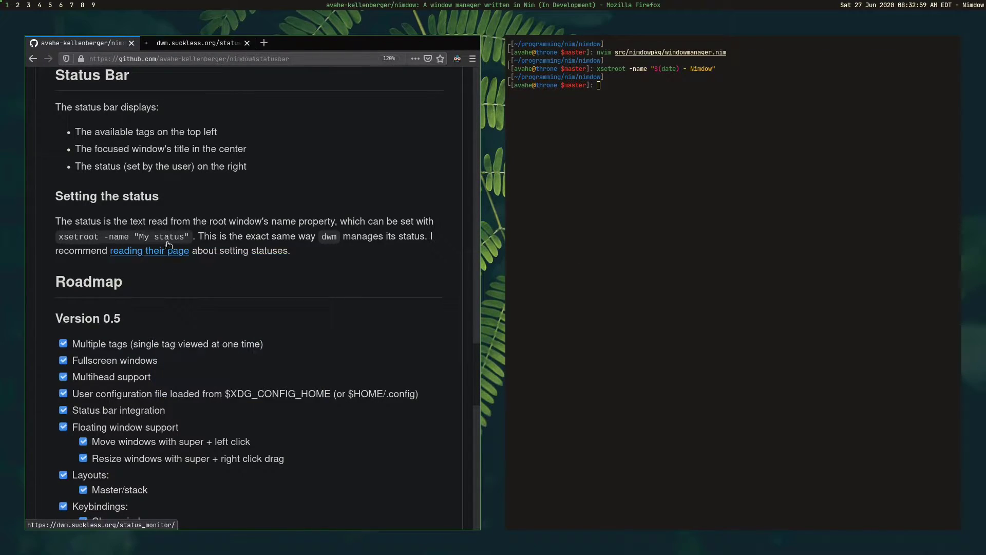
{"action": "left_click", "coordinate": [187, 43]}
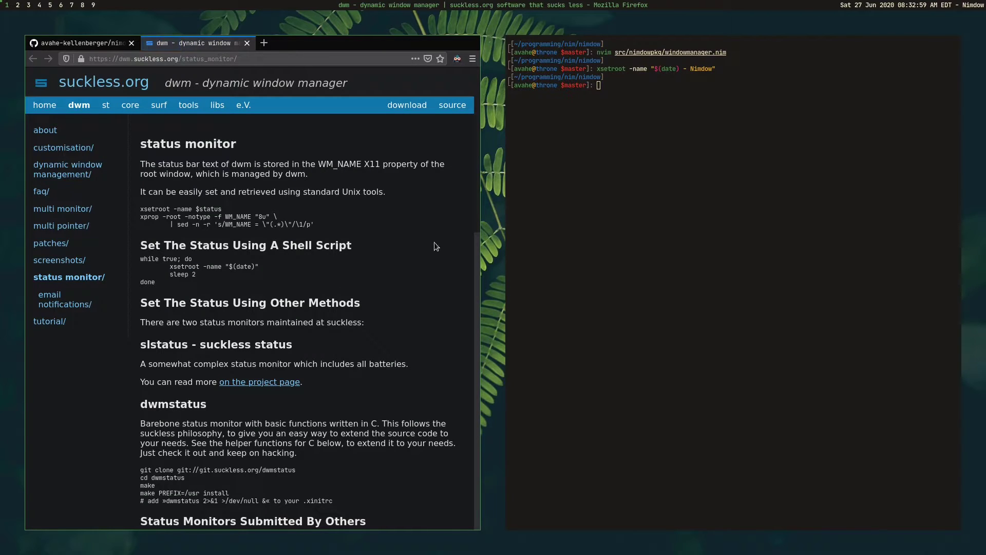
{"action": "scroll", "coordinate": [382, 225], "scroll_direction": "down", "scroll_amount": 6}
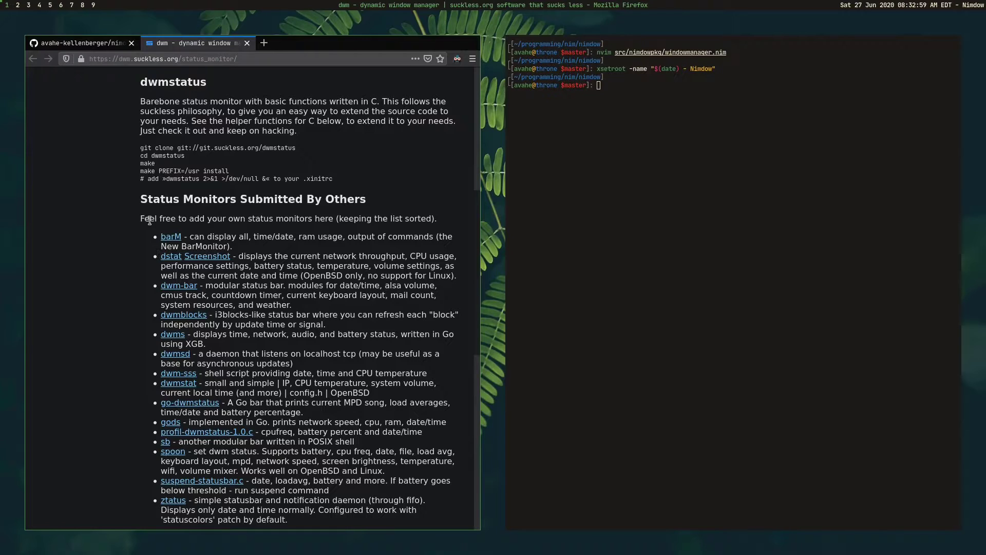
{"action": "left_click_drag", "start_coordinate": [145, 237], "coordinate": [313, 362]}
{"action": "left_click", "coordinate": [251, 342]}
{"action": "scroll", "coordinate": [251, 343], "scroll_direction": "down", "scroll_amount": 4}
{"action": "scroll", "coordinate": [252, 339], "scroll_direction": "down", "scroll_amount": 3}
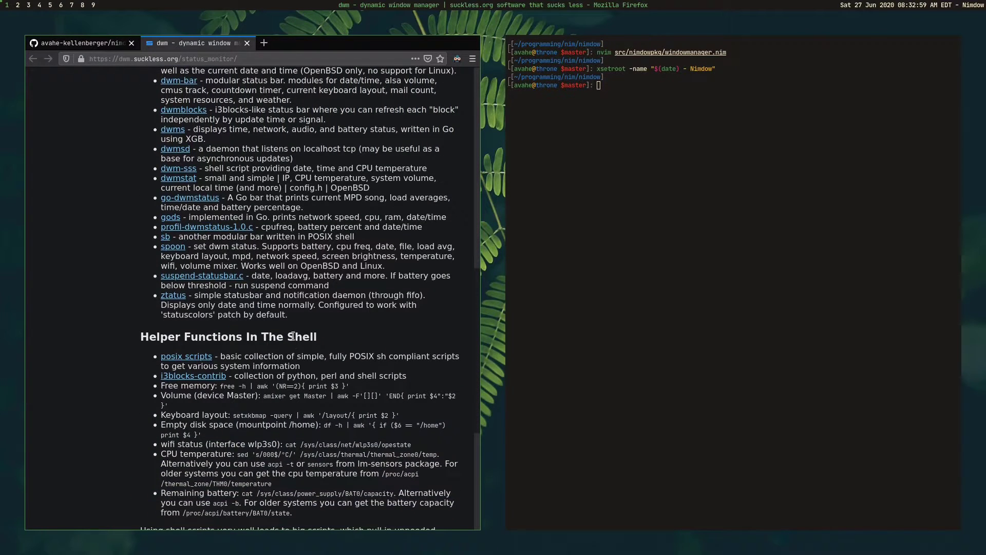
{"action": "scroll", "coordinate": [280, 329], "scroll_direction": "up", "scroll_amount": 3}
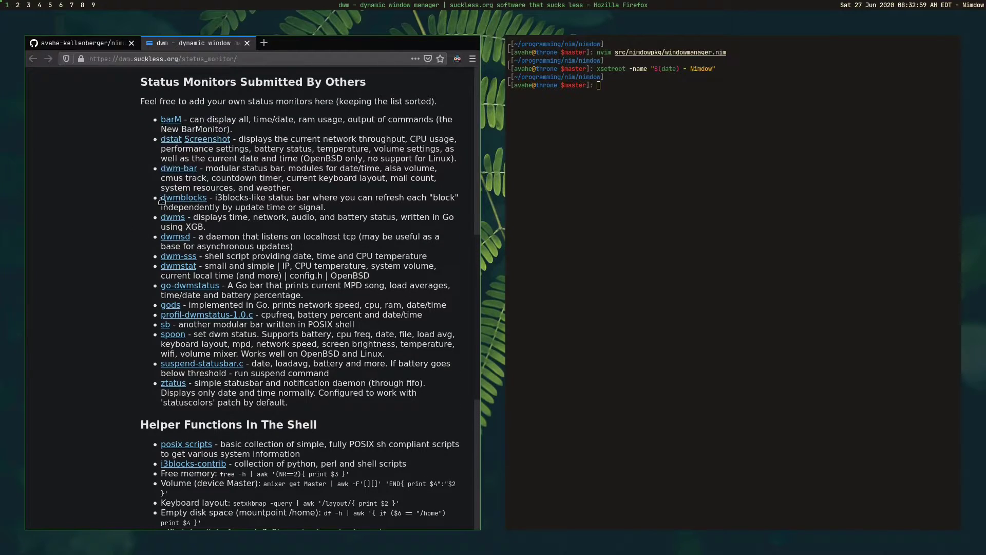
{"action": "left_click_drag", "start_coordinate": [222, 200], "coordinate": [166, 204]}
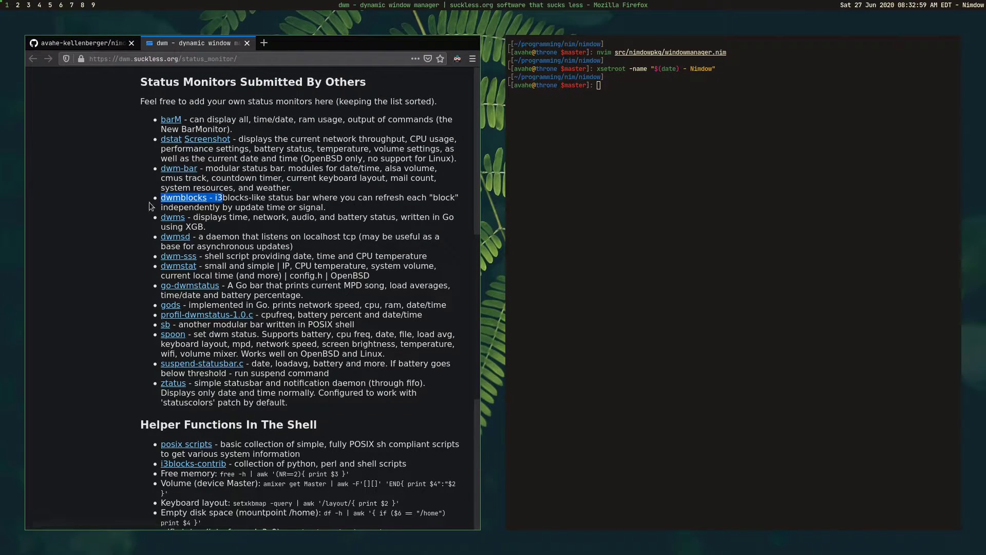
{"action": "left_click", "coordinate": [135, 208]}
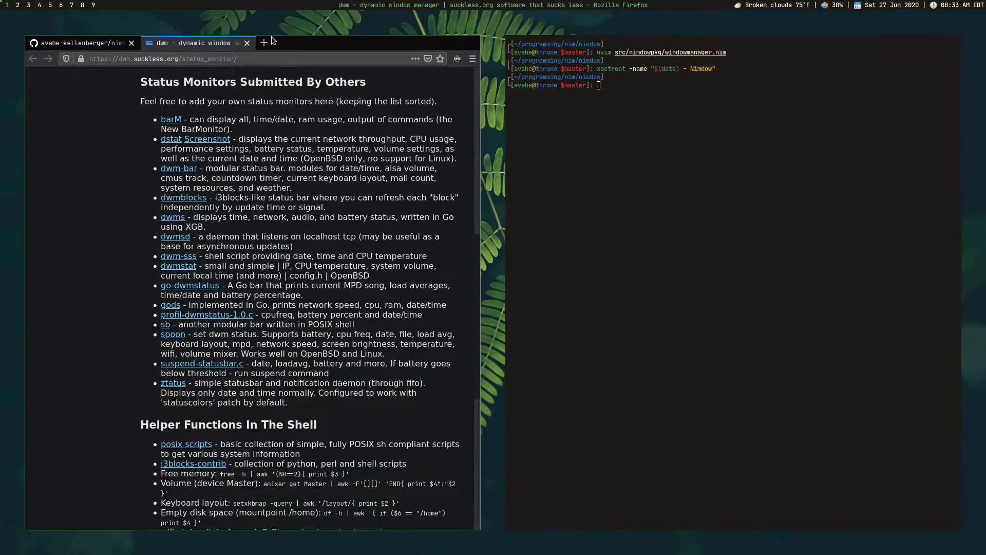
{"action": "left_click", "coordinate": [247, 43]}
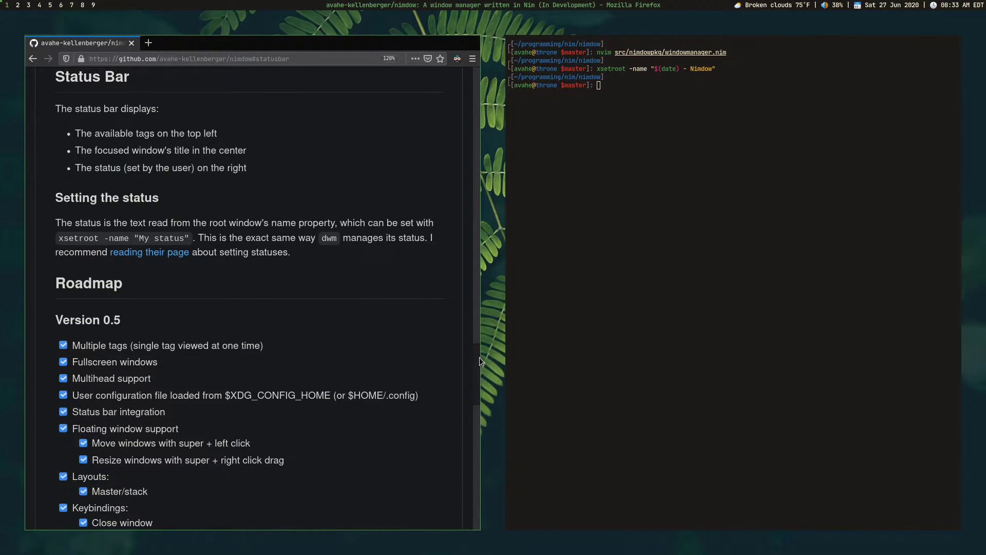
{"action": "left_click_drag", "start_coordinate": [479, 356], "coordinate": [483, 380]}
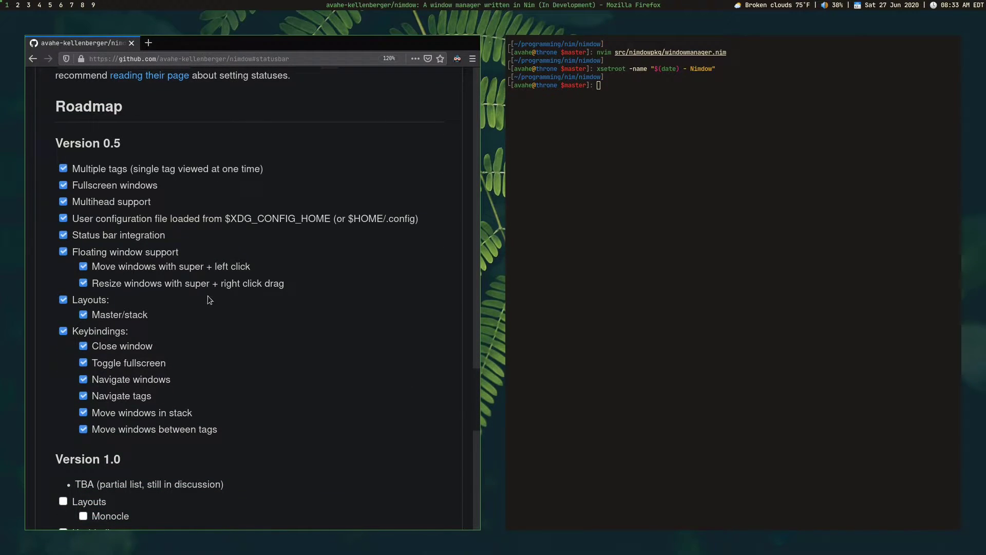
Open a new st terminal with super+Return and run ls -la in it
{"action": "key", "text": "super+Return"}
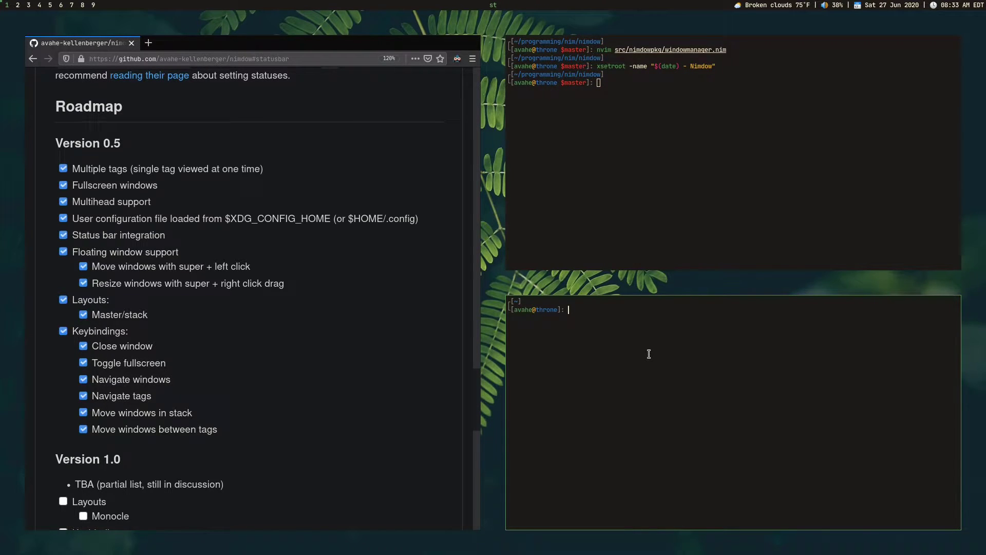
{"action": "type", "text": "ls -la"}
{"action": "key", "text": "Return"}
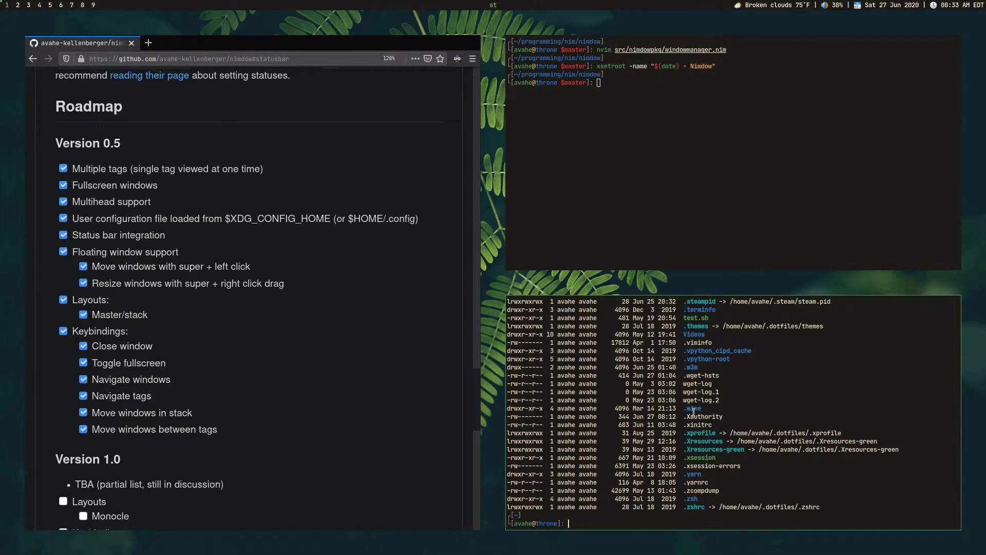
Float the terminal, move and resize it, toggle fullscreen, then tile it back into the stack
{"action": "left_click_drag", "start_coordinate": [717, 453], "coordinate": [504, 288]}
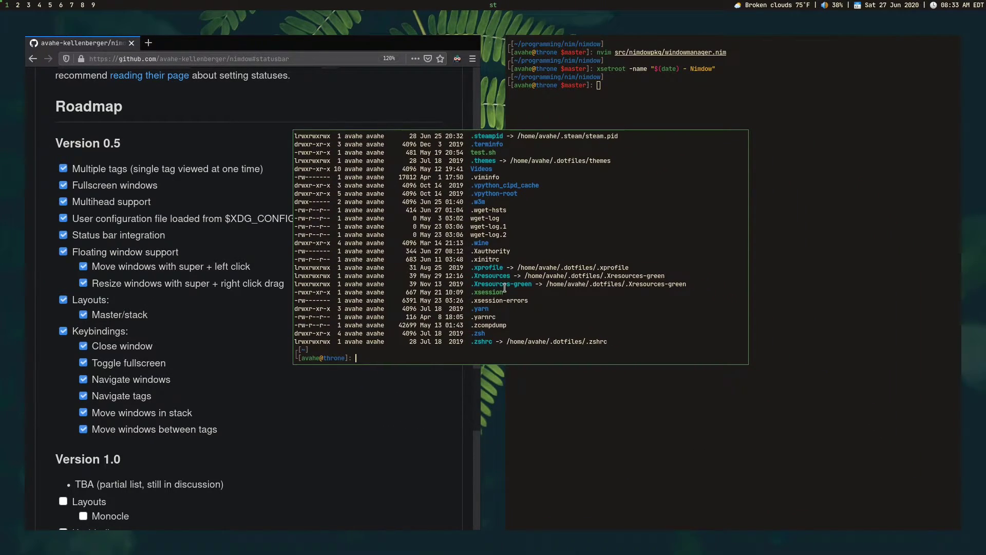
{"action": "left_click_drag", "start_coordinate": [505, 288], "coordinate": [472, 276]}
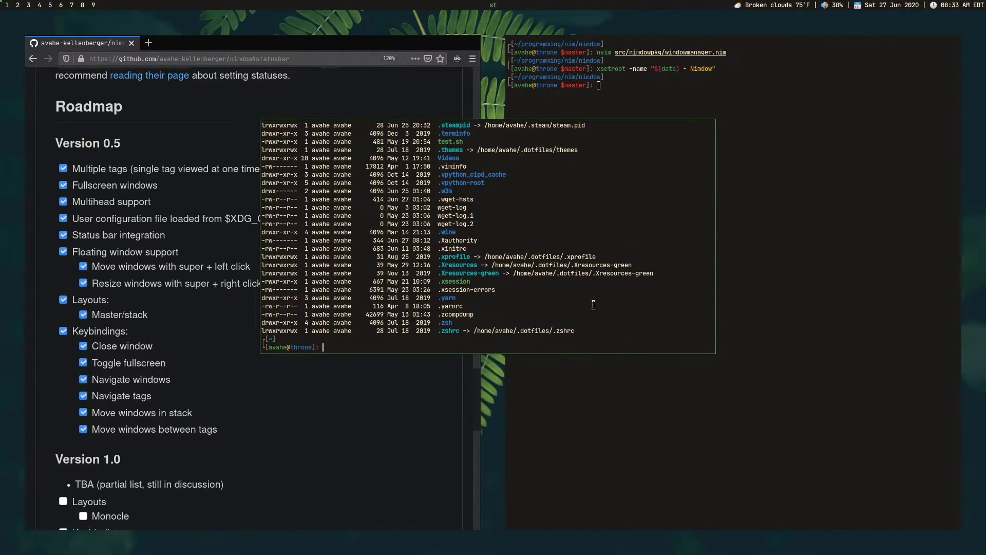
{"action": "left_click_drag", "start_coordinate": [580, 292], "coordinate": [583, 391]}
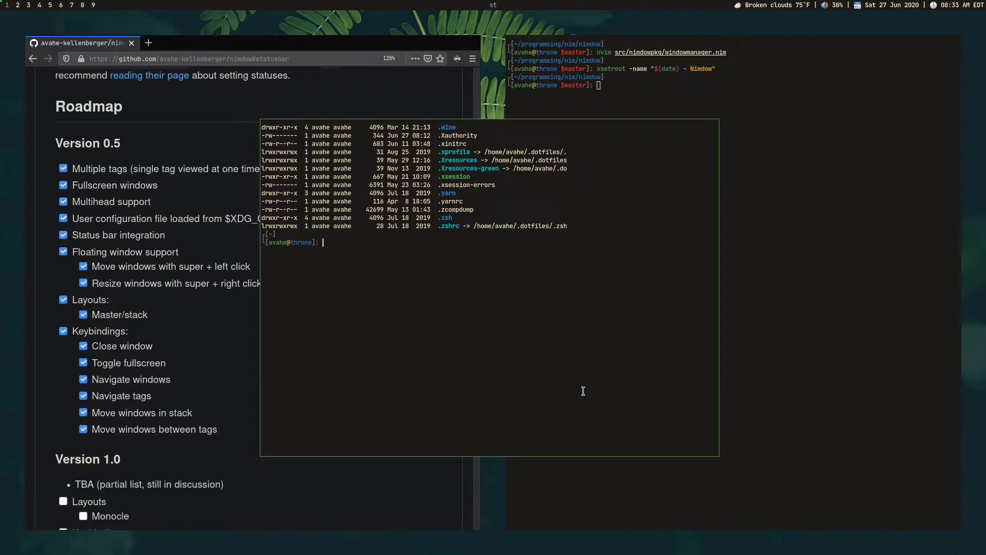
{"action": "key", "text": "super+f"}
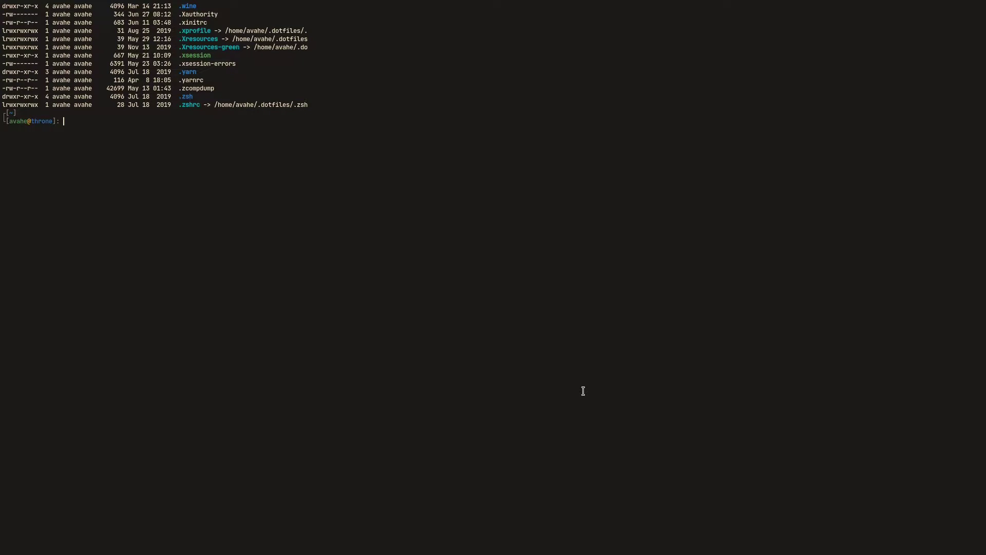
{"action": "key", "text": "super+f"}
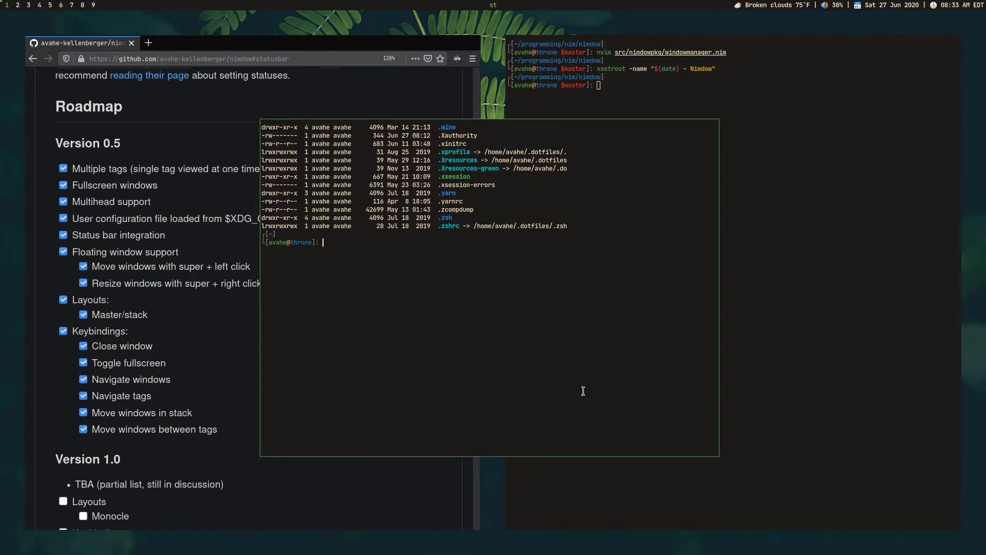
{"action": "left_click_drag", "start_coordinate": [578, 337], "coordinate": [543, 300]}
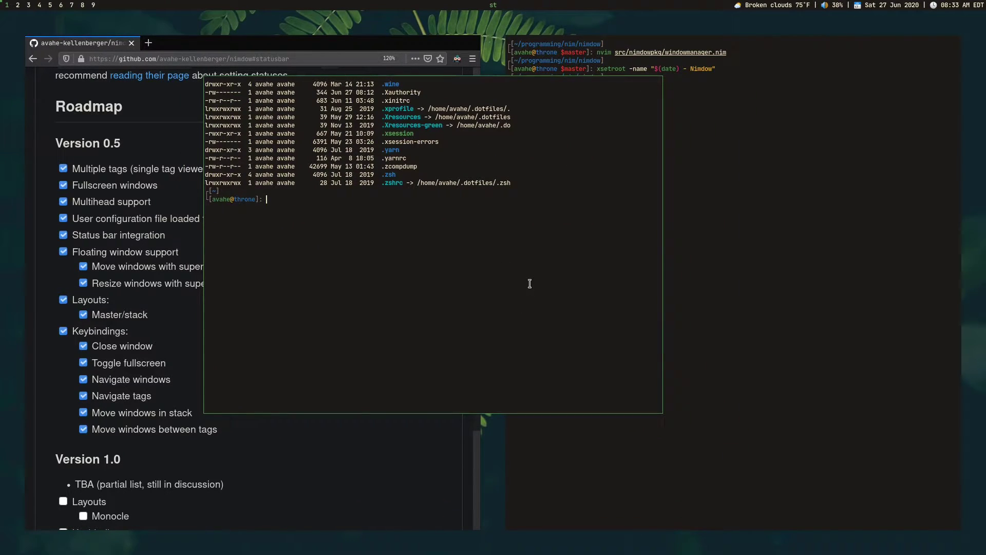
{"action": "key", "text": "super+shift+space"}
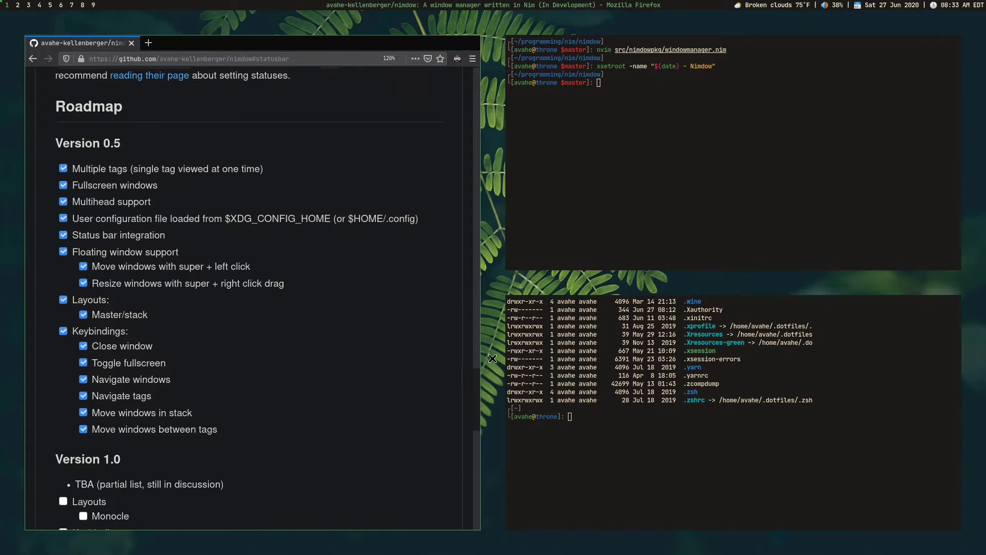
{"action": "scroll", "coordinate": [476, 380], "scroll_direction": "up", "scroll_amount": 2}
Open the repository's Wiki in a new tab from the overflow menu and switch to it
{"action": "left_click_drag", "start_coordinate": [476, 380], "coordinate": [454, 92]}
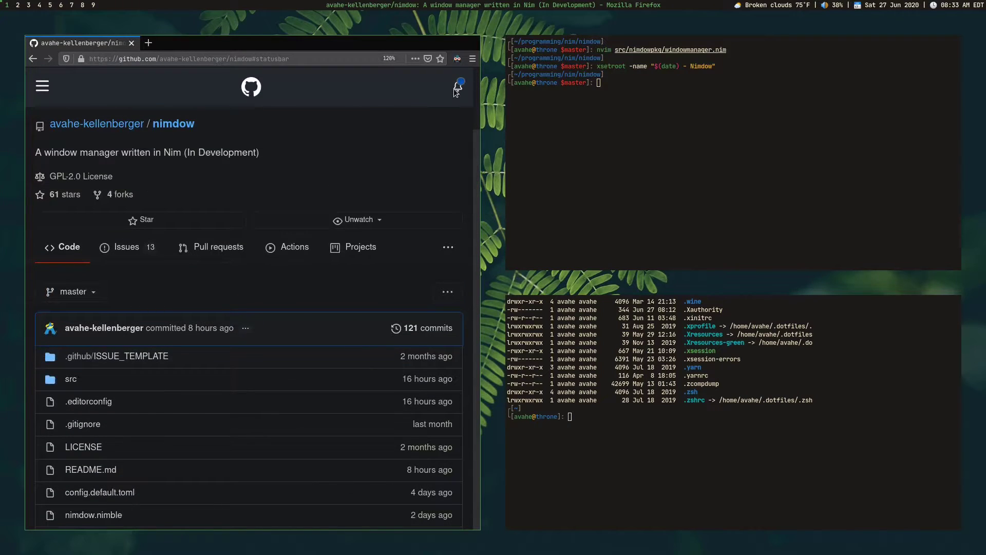
{"action": "left_click", "coordinate": [448, 247]}
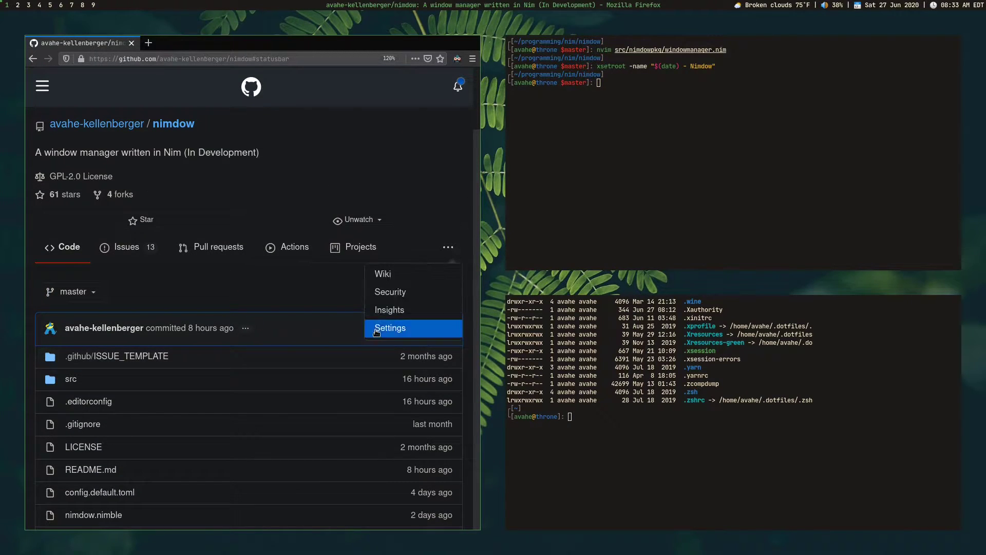
{"action": "right_click", "coordinate": [386, 278]}
{"action": "left_click", "coordinate": [438, 285]}
{"action": "left_click", "coordinate": [189, 45]}
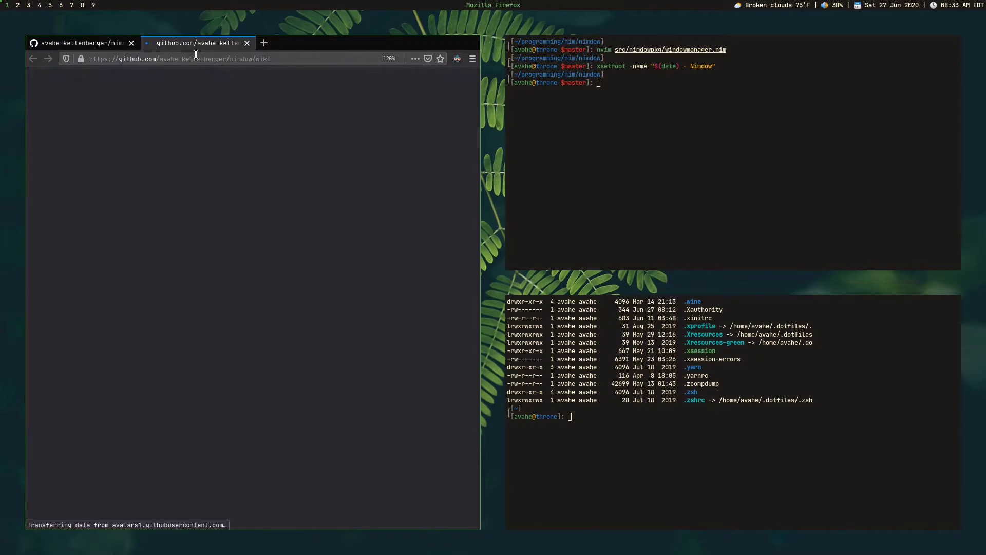
Open the User Configuration File wiki page and scroll down through its settings
{"action": "scroll", "coordinate": [351, 283], "scroll_direction": "down", "scroll_amount": 5}
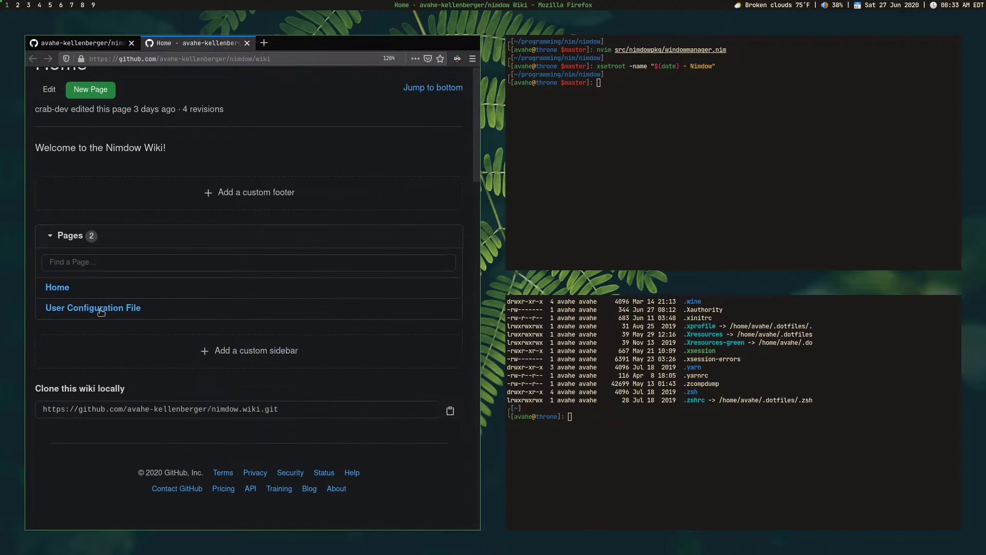
{"action": "left_click", "coordinate": [104, 307]}
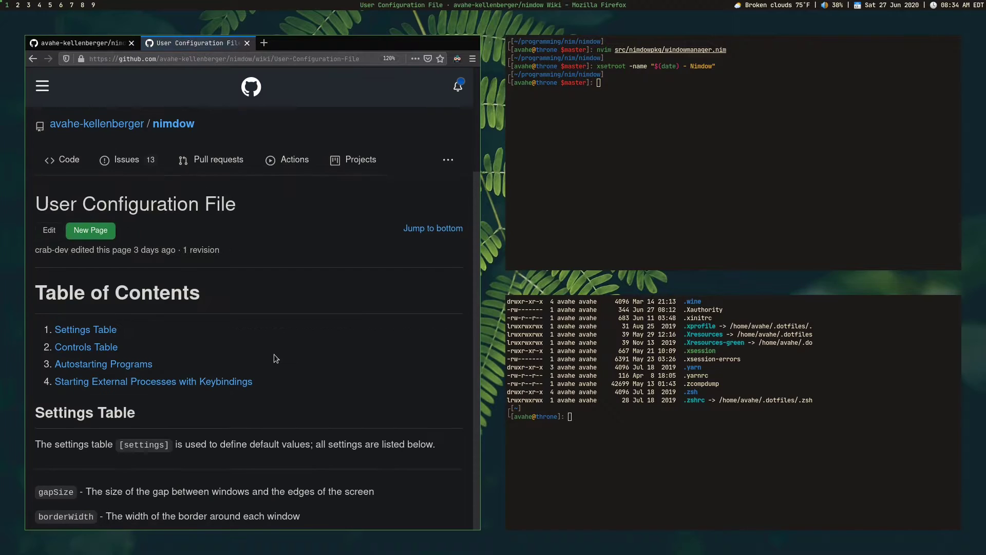
{"action": "scroll", "coordinate": [277, 354], "scroll_direction": "down", "scroll_amount": 6}
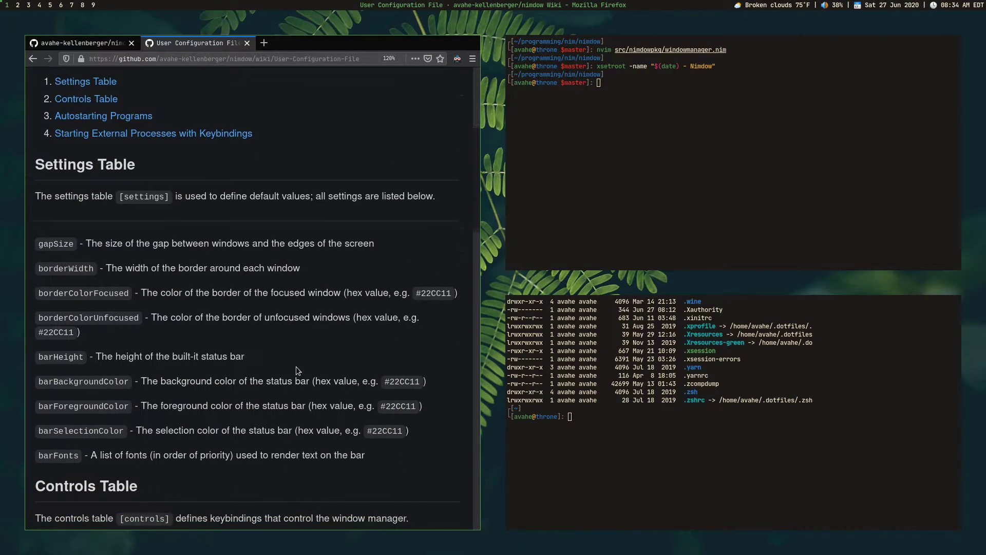
{"action": "scroll", "coordinate": [295, 366], "scroll_direction": "down", "scroll_amount": 3}
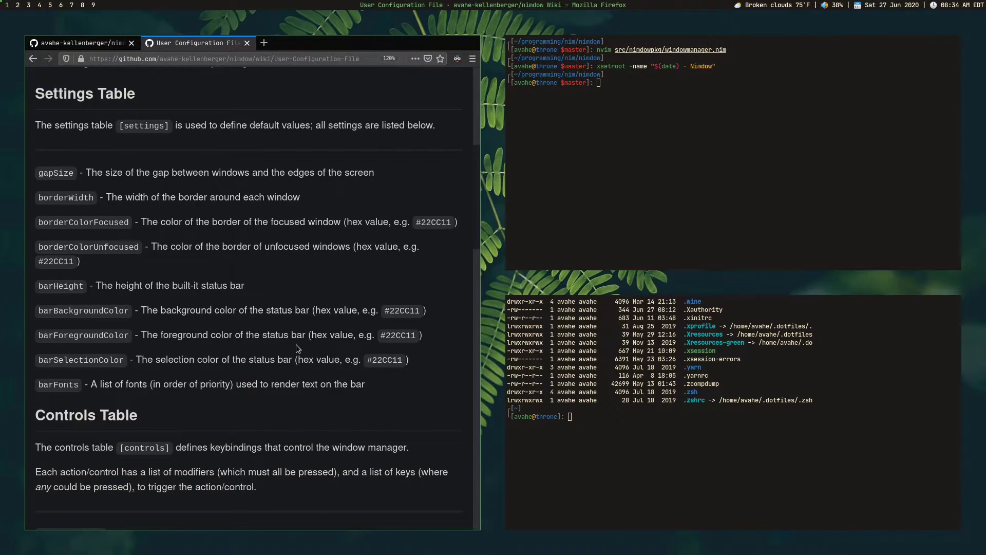
{"action": "scroll", "coordinate": [171, 248], "scroll_direction": "down", "scroll_amount": 3}
{"action": "scroll", "coordinate": [165, 216], "scroll_direction": "up", "scroll_amount": 3}
Highlight the #22CC11 example colour and the focusPrevious entry in the Controls Table
{"action": "left_click_drag", "start_coordinate": [40, 262], "coordinate": [73, 262]}
{"action": "double_click", "coordinate": [72, 261]}
{"action": "left_click", "coordinate": [78, 261]}
{"action": "scroll", "coordinate": [217, 282], "scroll_direction": "down", "scroll_amount": 10}
{"action": "scroll", "coordinate": [214, 282], "scroll_direction": "up", "scroll_amount": 3}
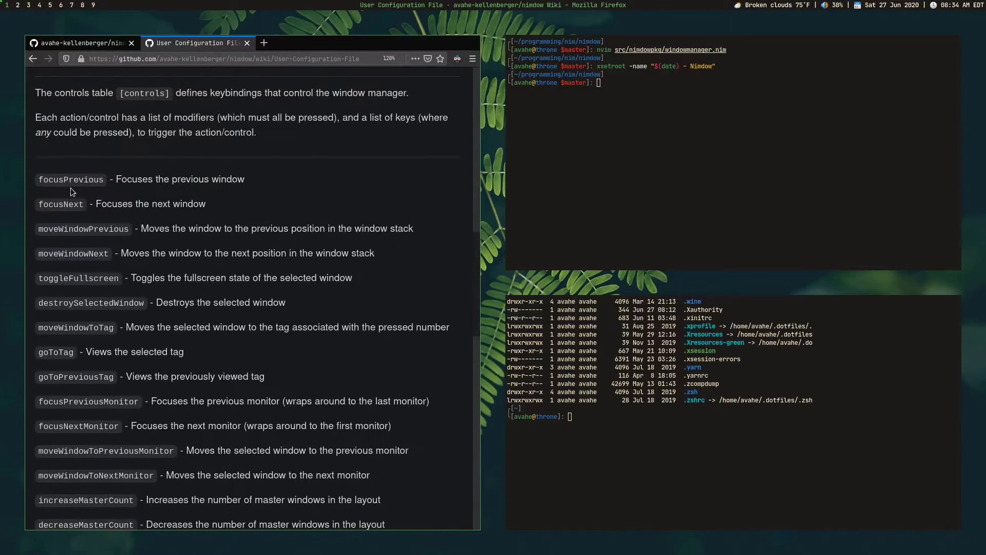
{"action": "double_click", "coordinate": [57, 179]}
{"action": "left_click_drag", "start_coordinate": [113, 179], "coordinate": [226, 179]}
{"action": "left_click", "coordinate": [153, 227]}
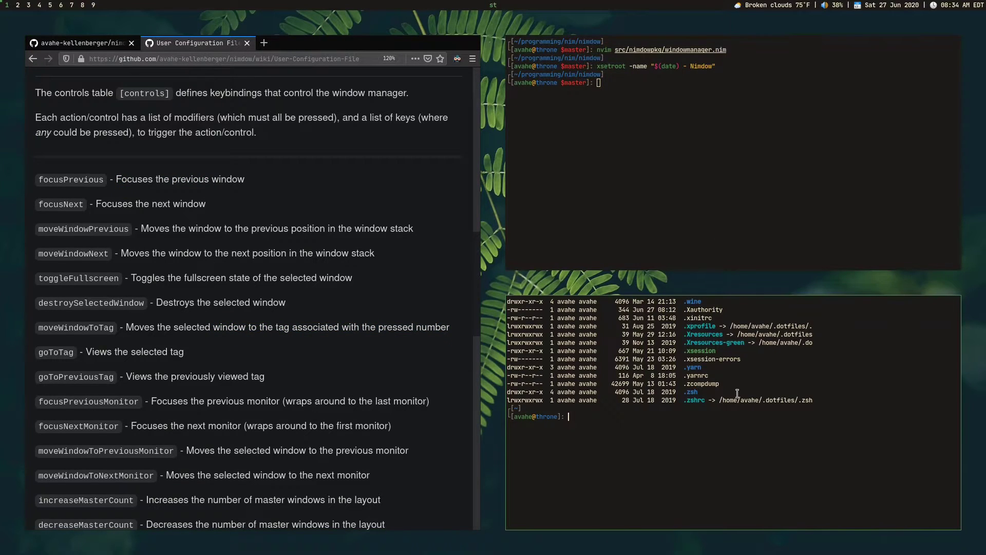
Close the lower terminal and open config.default.toml in a fullscreen Neovim with larger text
{"action": "key", "text": "ctrl+d"}
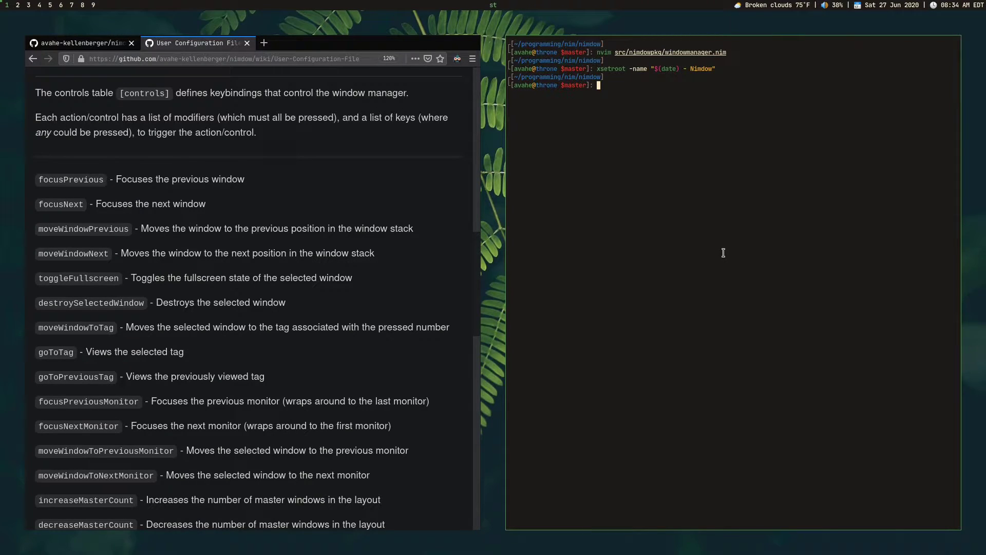
{"action": "type", "text": "nvim config.default.toml"}
{"action": "key", "text": "Return"}
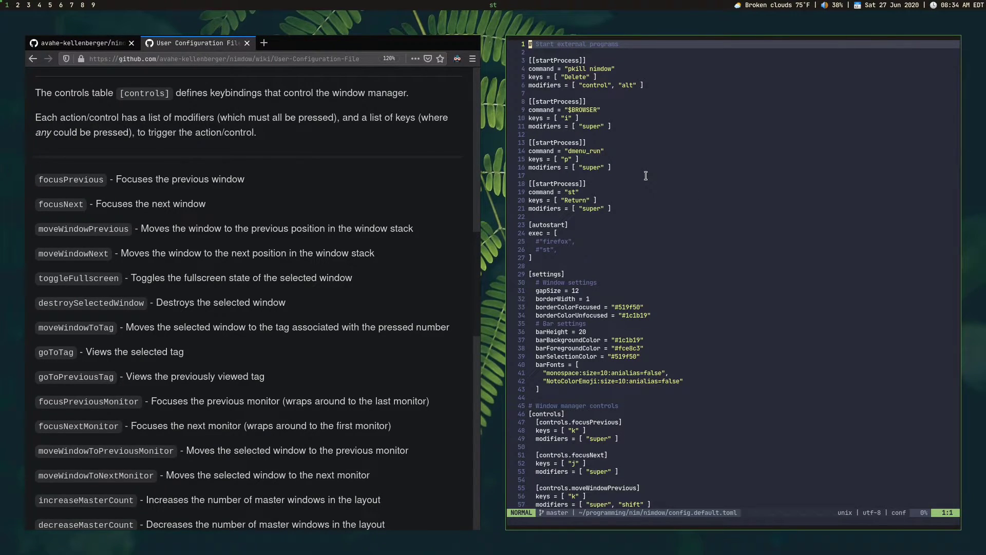
{"action": "key", "text": "super+f"}
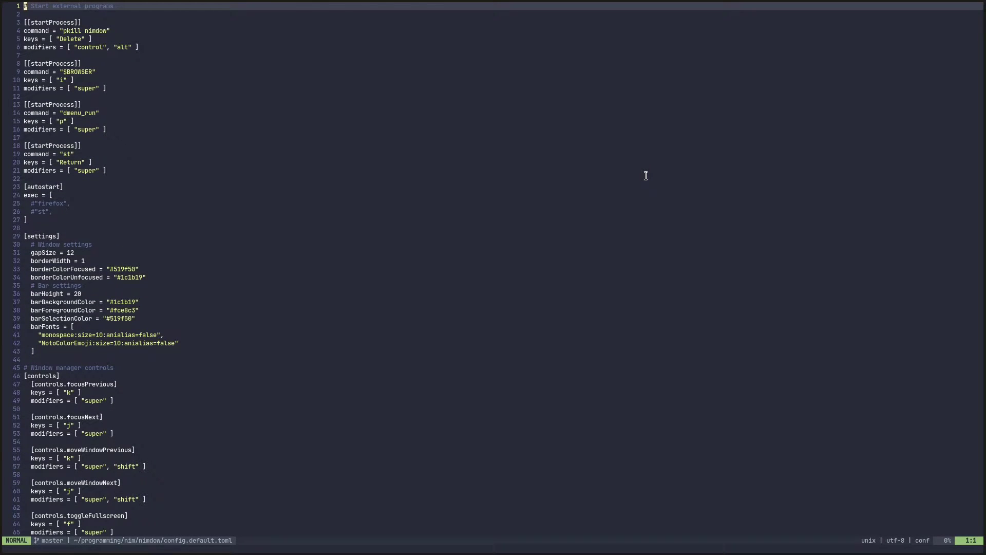
{"action": "key", "text": "ctrl+shift+Page_Up"}
{"action": "key", "text": "ctrl+shift+Page_Up"}
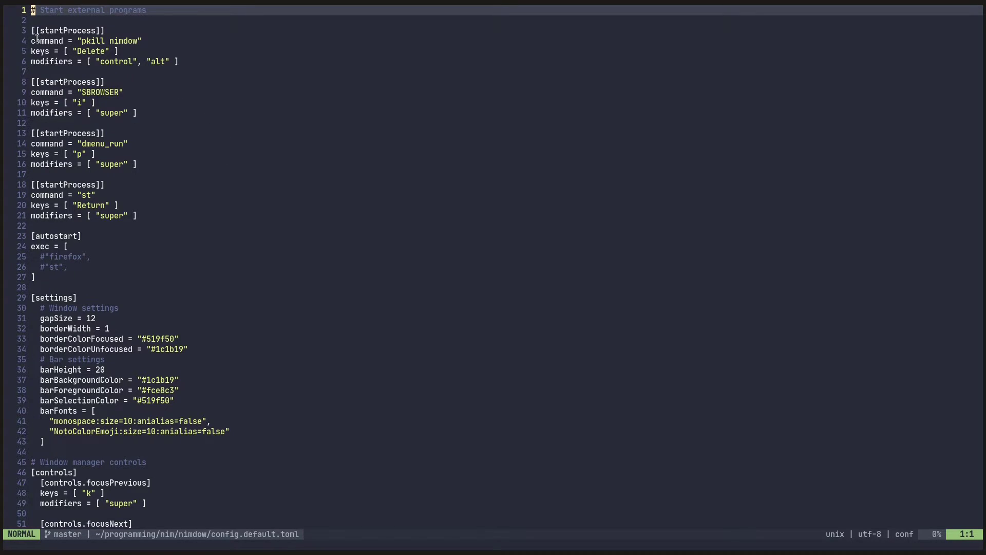
Highlight the pkill nimdow block, then the browser and dmenu_run startProcess lines
{"action": "left_click_drag", "start_coordinate": [32, 29], "coordinate": [181, 62]}
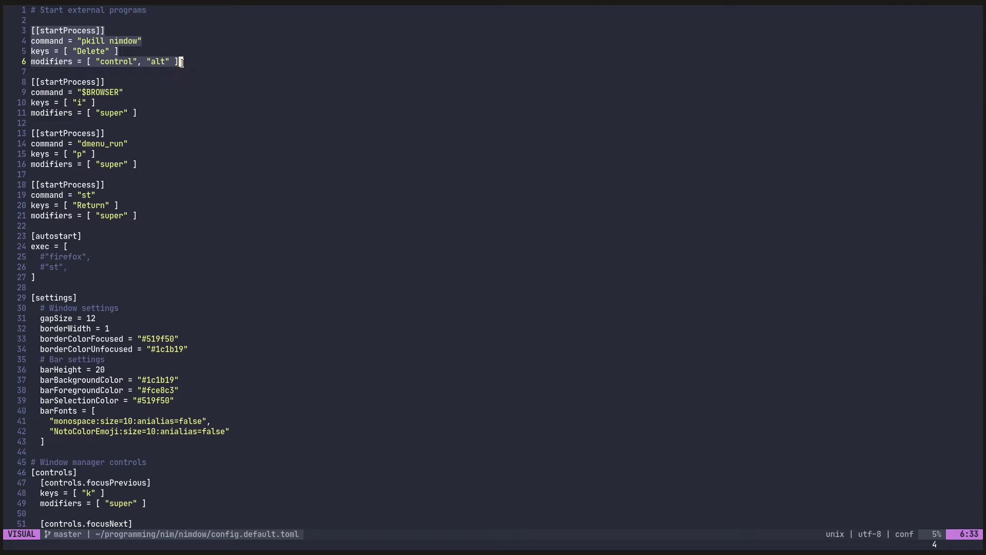
{"action": "key", "text": "Escape"}
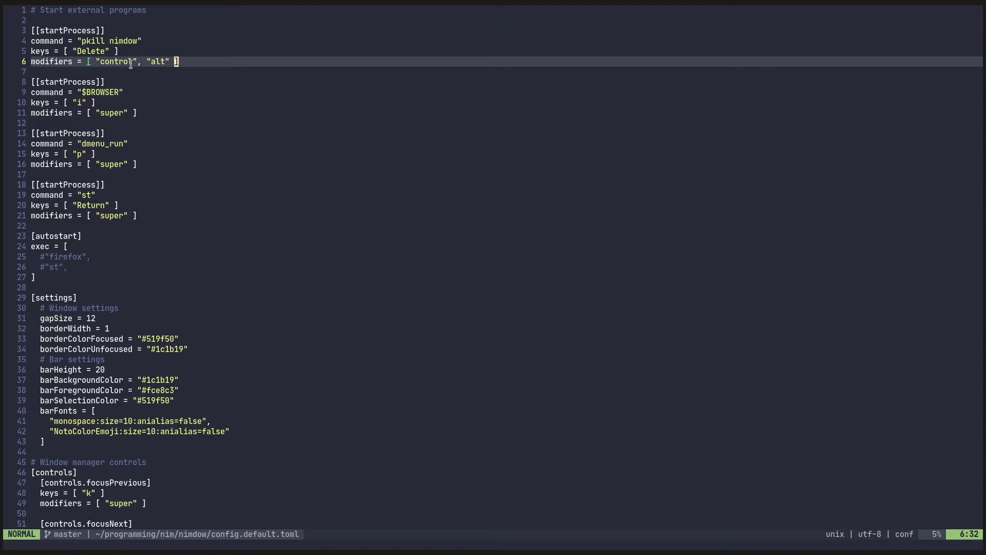
{"action": "key", "text": "k"}
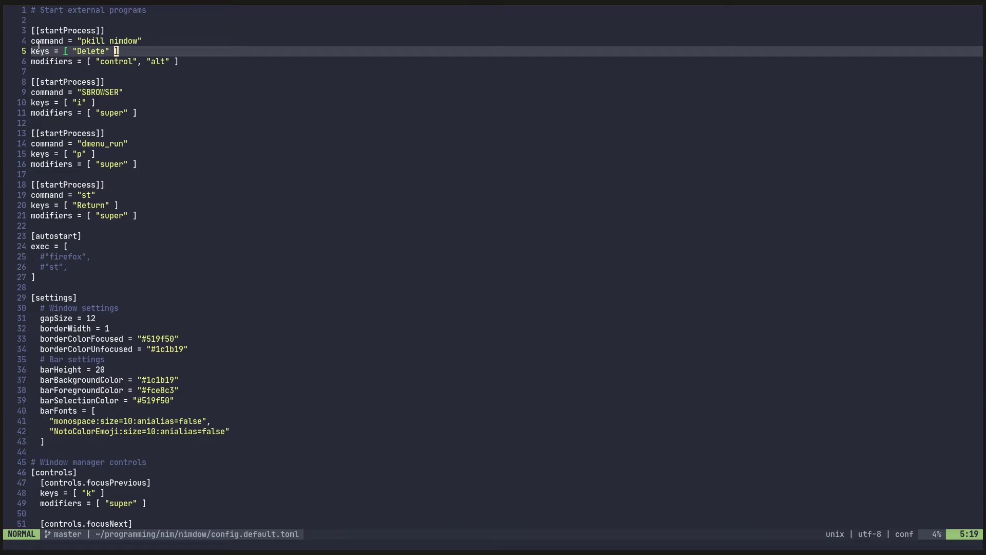
{"action": "left_click", "coordinate": [126, 102]}
{"action": "left_click", "coordinate": [120, 153]}
{"action": "left_click_drag", "start_coordinate": [82, 143], "coordinate": [116, 145]}
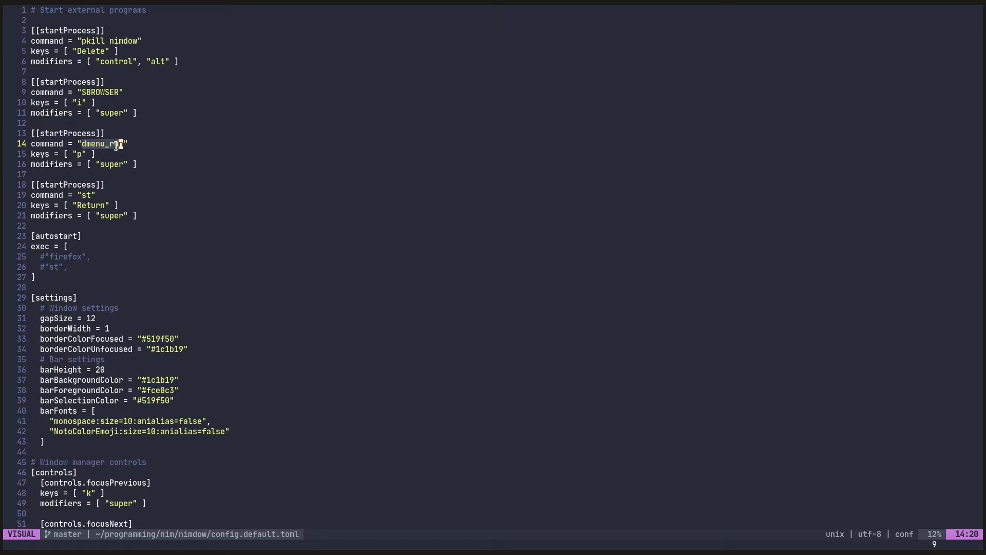
Launch dmenu with super+p to demonstrate the keybinding, then close it
{"action": "key", "text": "super+p"}
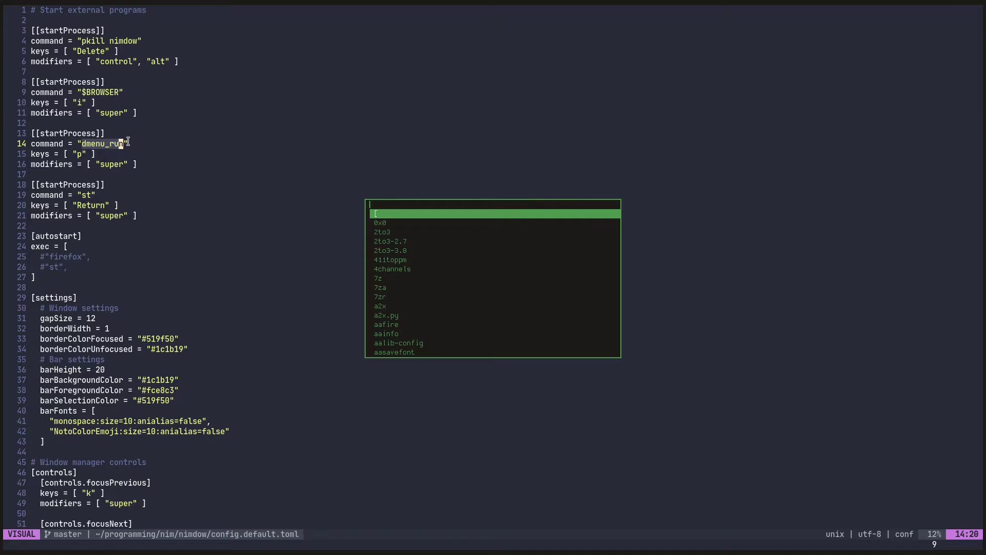
{"action": "left_click", "coordinate": [299, 174]}
{"action": "left_click", "coordinate": [226, 164]}
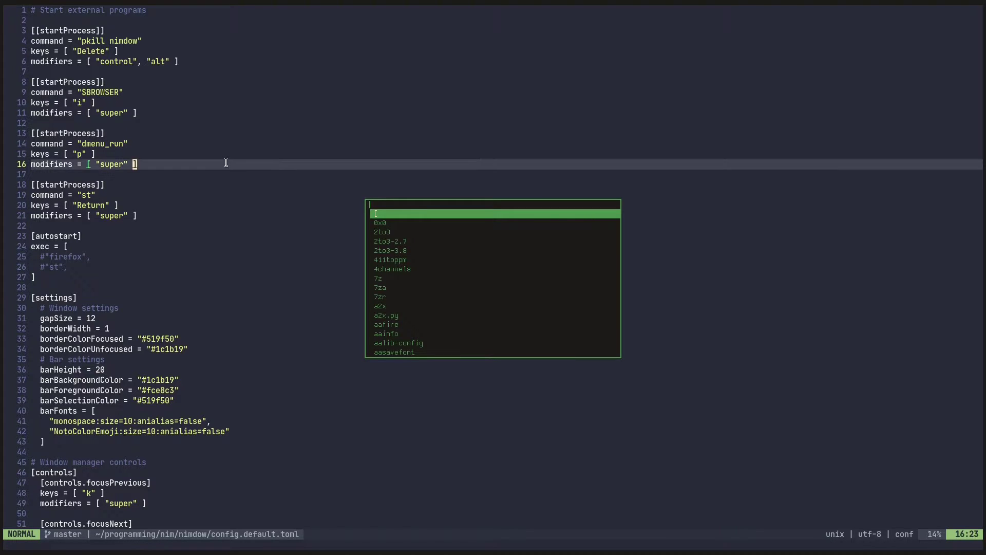
{"action": "key", "text": "Escape"}
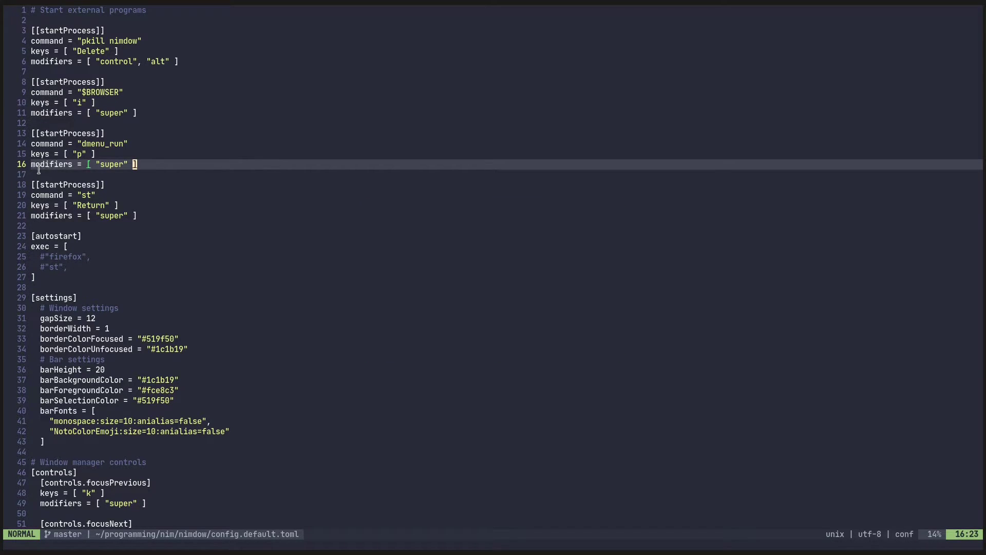
Highlight the dmenu binding's super modifier and p key, then all startProcess entries
{"action": "left_click_drag", "start_coordinate": [31, 164], "coordinate": [137, 164]}
{"action": "left_click", "coordinate": [138, 164]}
{"action": "left_click", "coordinate": [31, 154]}
{"action": "left_click_drag", "start_coordinate": [32, 154], "coordinate": [70, 154]}
{"action": "left_click", "coordinate": [97, 156]}
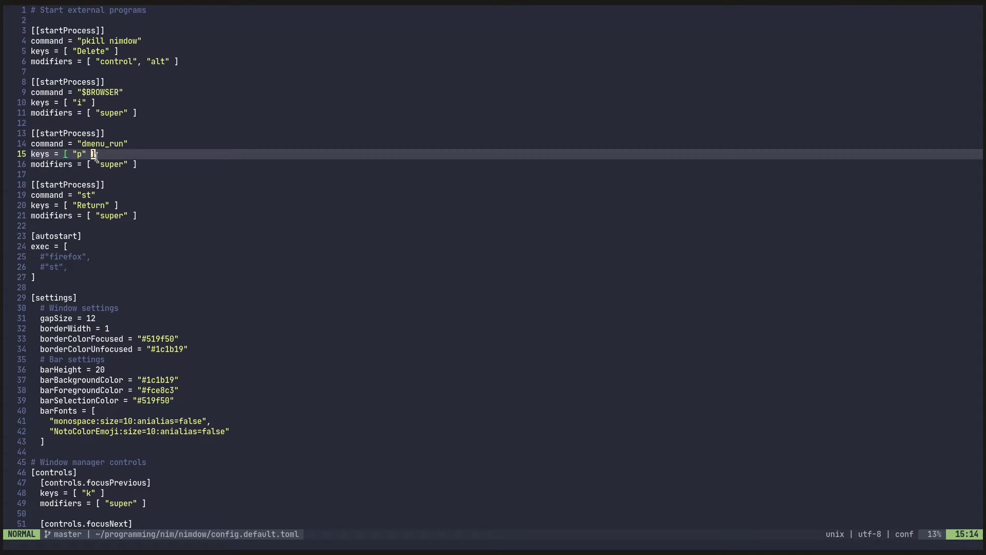
{"action": "left_click", "coordinate": [33, 154]}
{"action": "left_click", "coordinate": [95, 154]}
{"action": "left_click_drag", "start_coordinate": [138, 205], "coordinate": [27, 29]}
{"action": "left_click", "coordinate": [191, 137]}
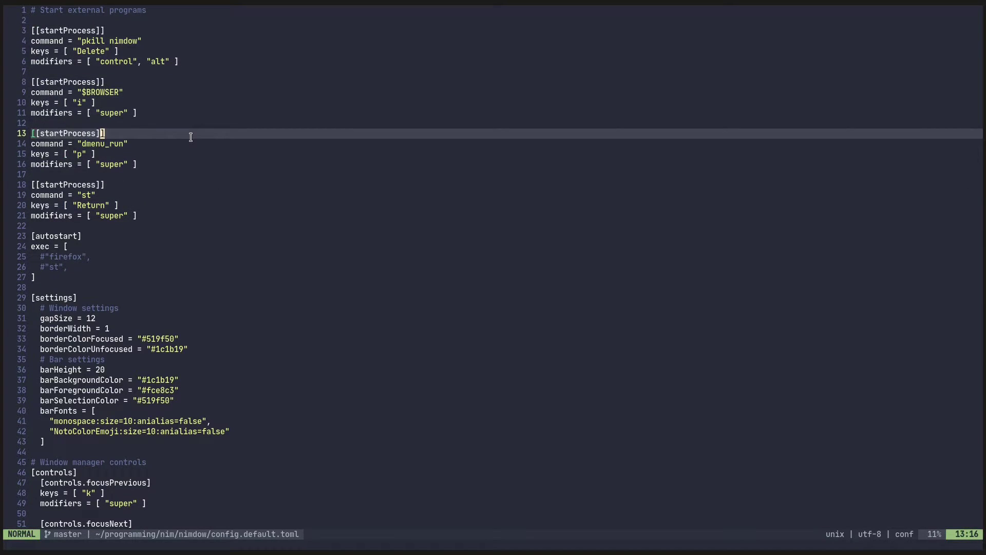
{"action": "left_click", "coordinate": [201, 174]}
{"action": "scroll", "coordinate": [203, 176], "scroll_direction": "down", "scroll_amount": 4}
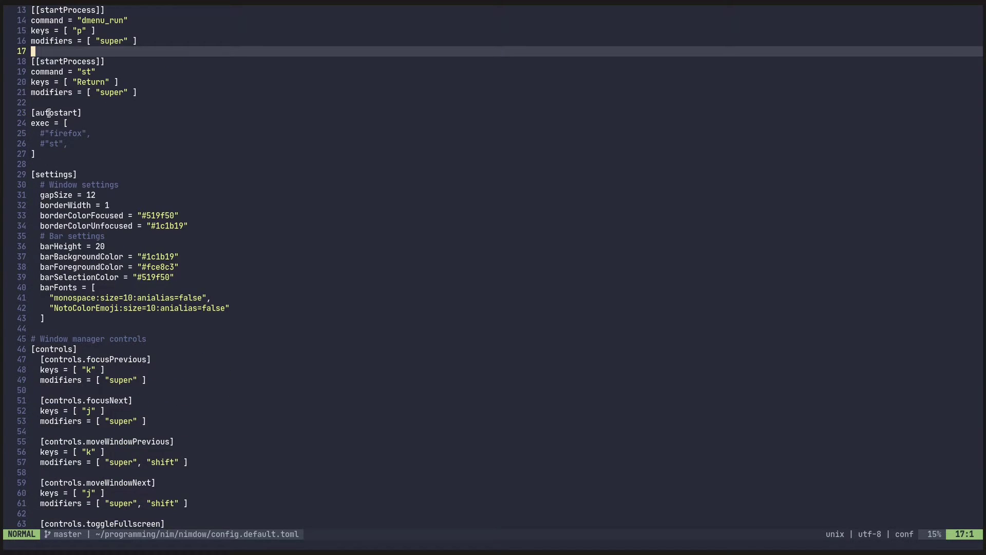
{"action": "left_click_drag", "start_coordinate": [47, 113], "coordinate": [67, 152]}
{"action": "left_click", "coordinate": [73, 153]}
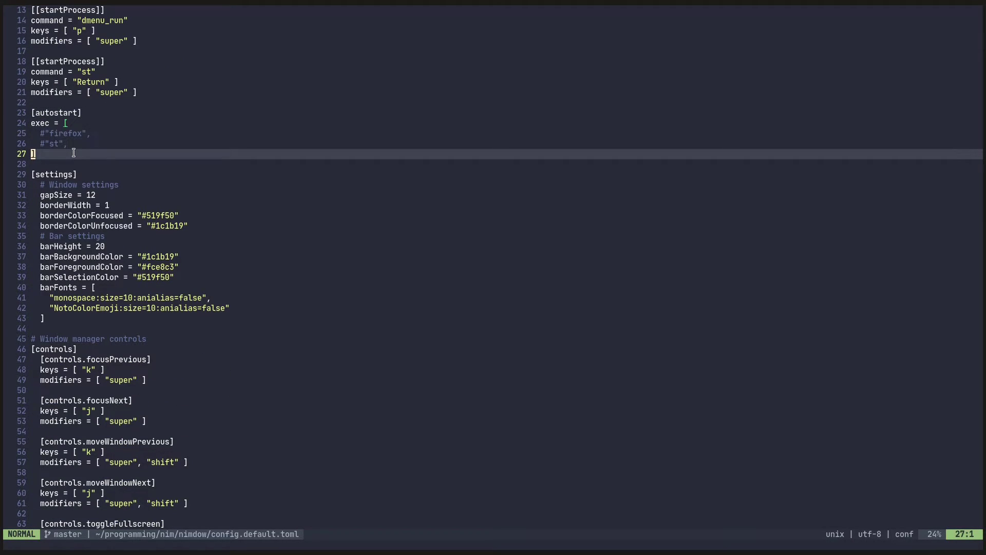
{"action": "left_click_drag", "start_coordinate": [38, 135], "coordinate": [67, 145]}
{"action": "key", "text": "Escape"}
{"action": "left_click", "coordinate": [46, 134]}
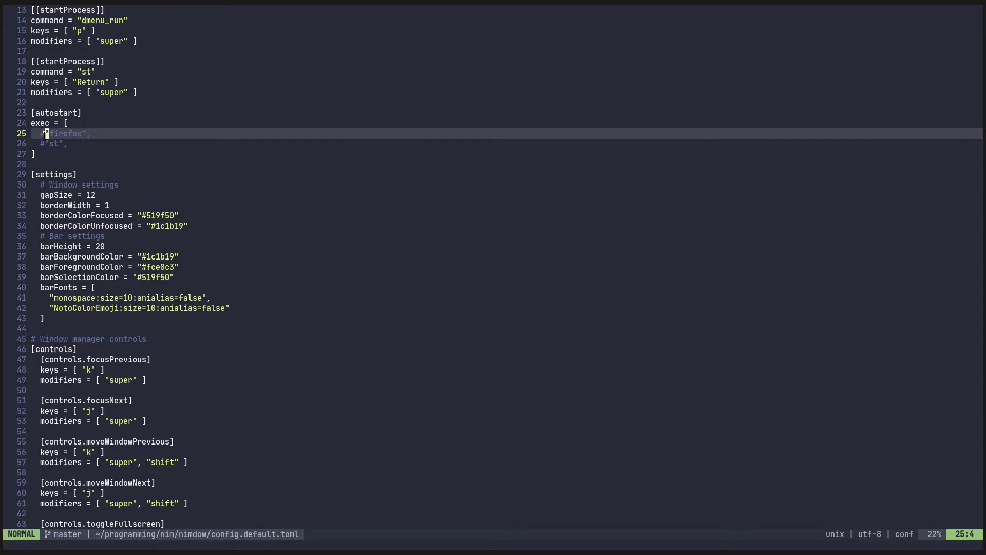
{"action": "left_click", "coordinate": [84, 144]}
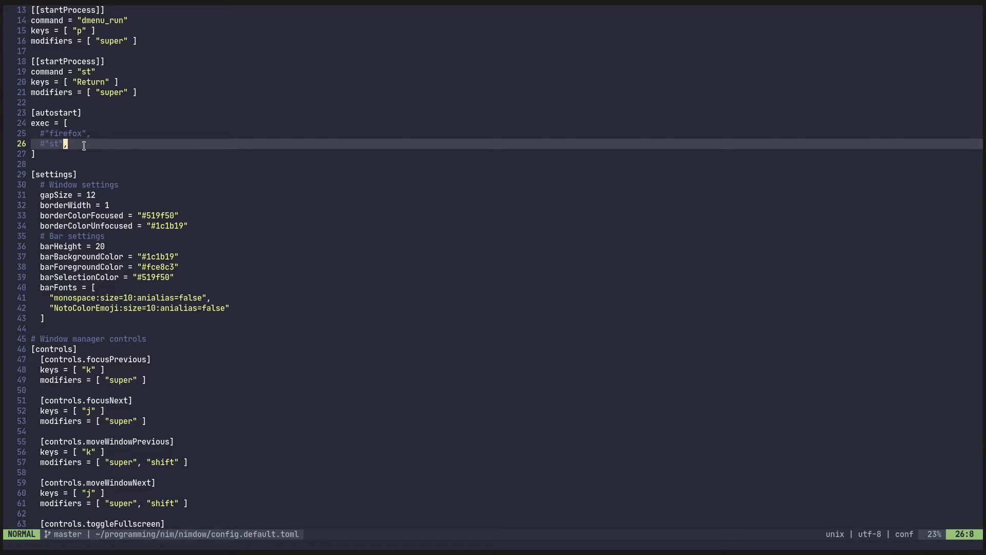
{"action": "left_click", "coordinate": [38, 134]}
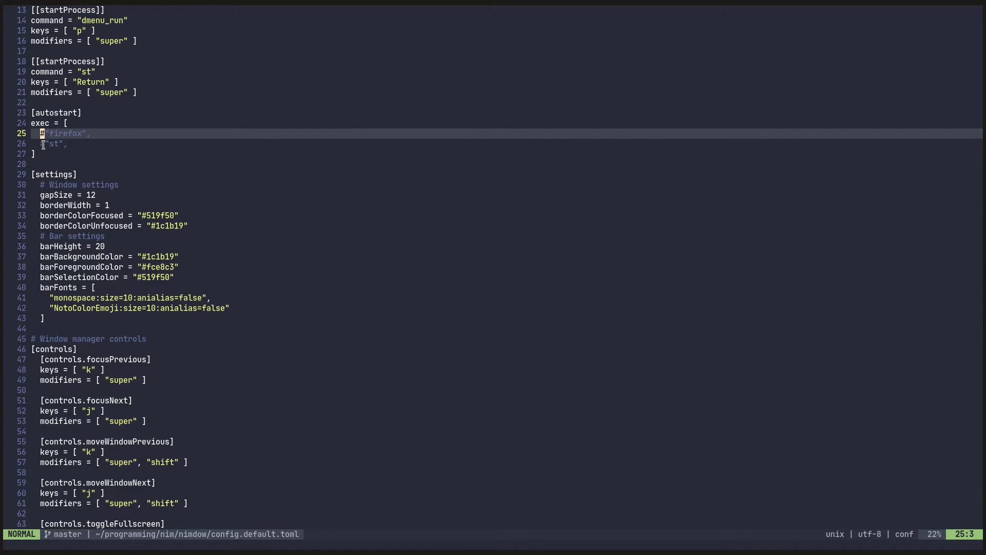
{"action": "left_click", "coordinate": [42, 142]}
{"action": "type", "text": "i#"}
{"action": "key", "text": "Escape"}
{"action": "left_click", "coordinate": [62, 143]}
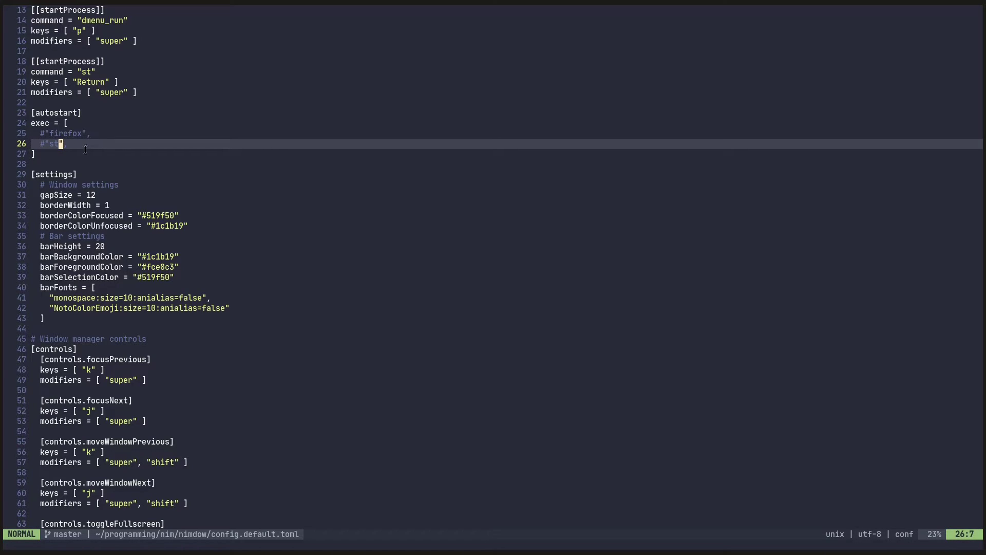
{"action": "left_click_drag", "start_coordinate": [88, 153], "coordinate": [42, 114]}
{"action": "left_click", "coordinate": [47, 123]}
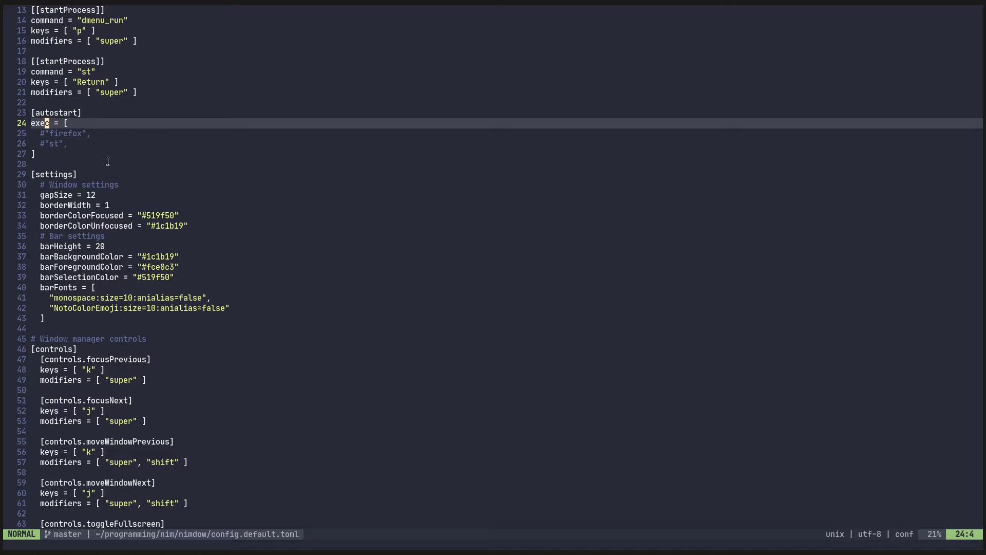
{"action": "scroll", "coordinate": [100, 161], "scroll_direction": "down", "scroll_amount": 2}
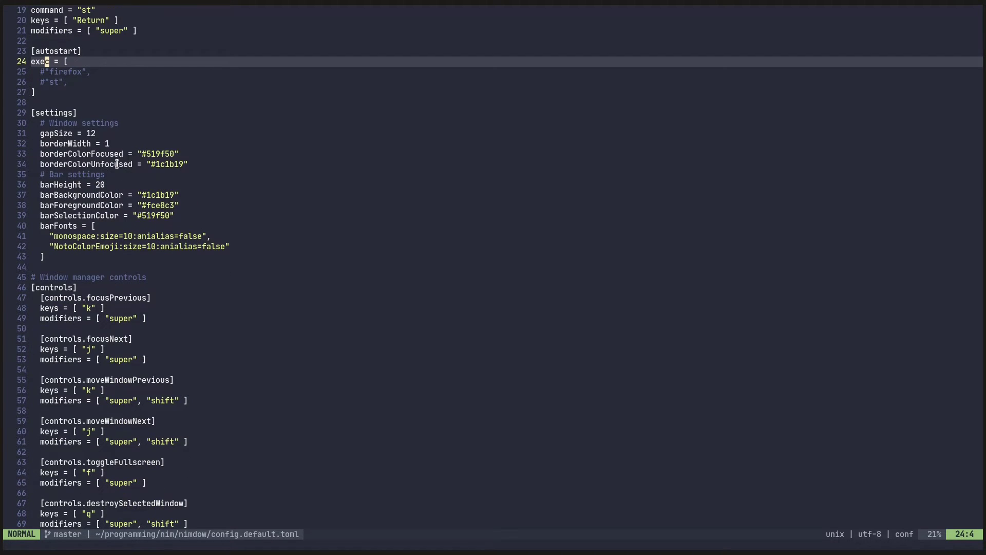
{"action": "left_click_drag", "start_coordinate": [33, 113], "coordinate": [163, 255]}
{"action": "left_click", "coordinate": [162, 255]}
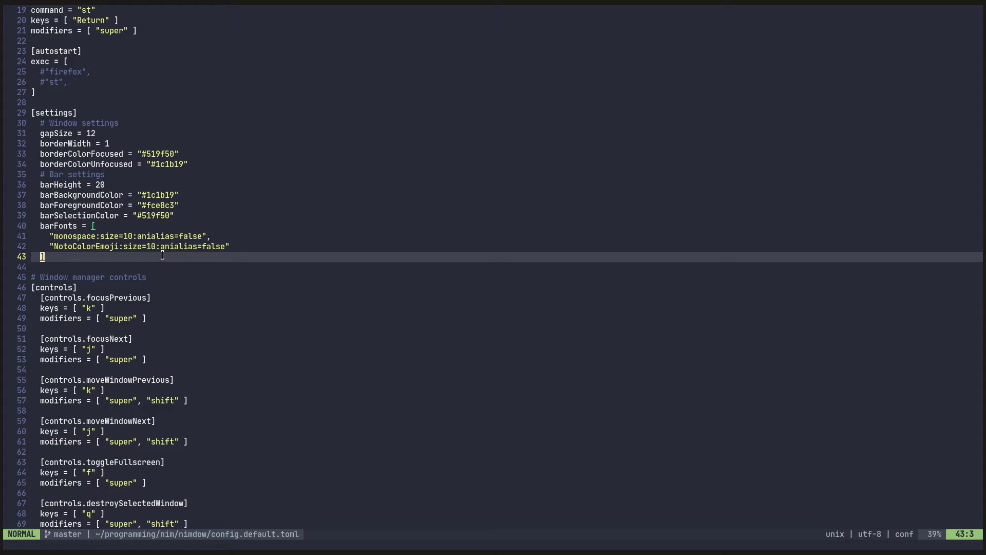
{"action": "left_click_drag", "start_coordinate": [51, 236], "coordinate": [248, 250]}
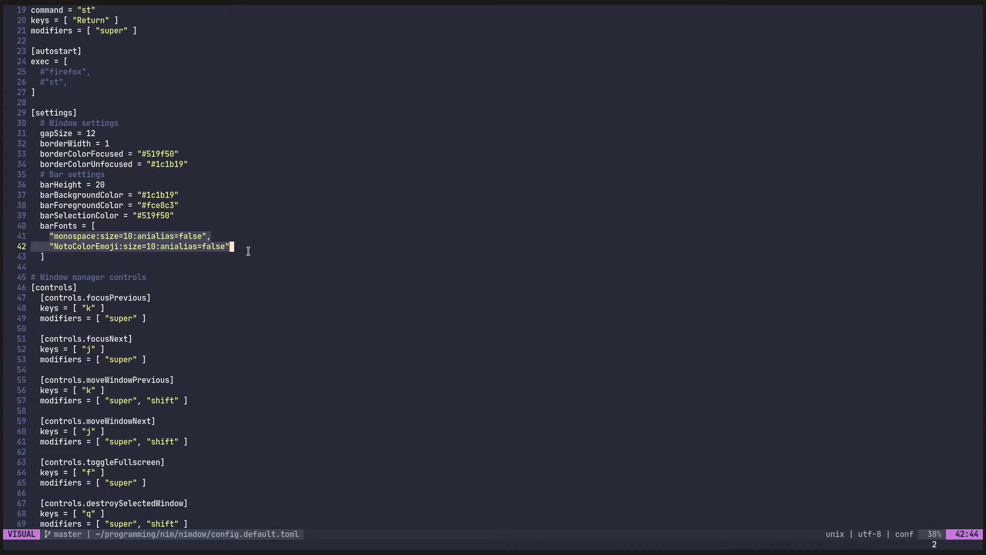
{"action": "left_click", "coordinate": [248, 250]}
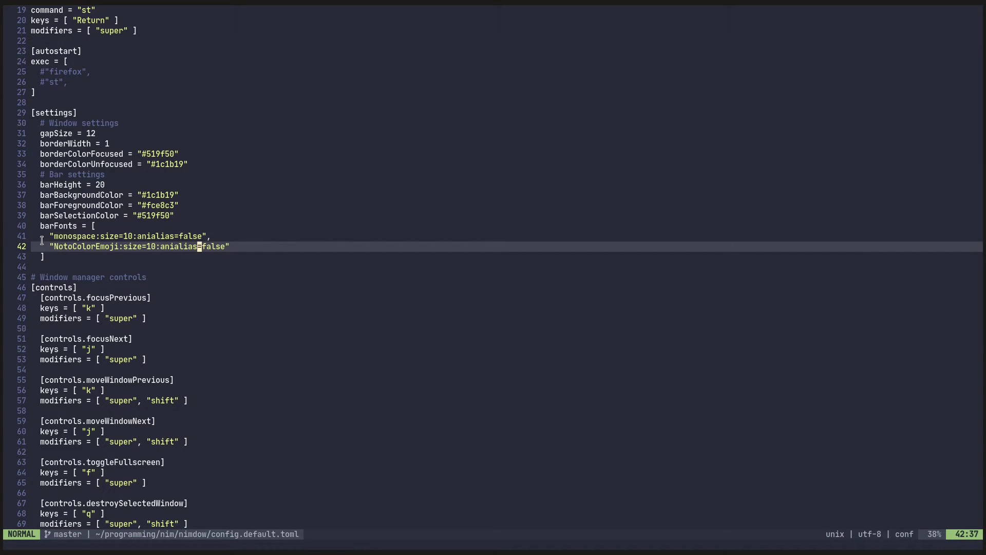
{"action": "left_click_drag", "start_coordinate": [45, 237], "coordinate": [245, 243]}
{"action": "left_click", "coordinate": [245, 242]}
{"action": "key", "text": "super+f"}
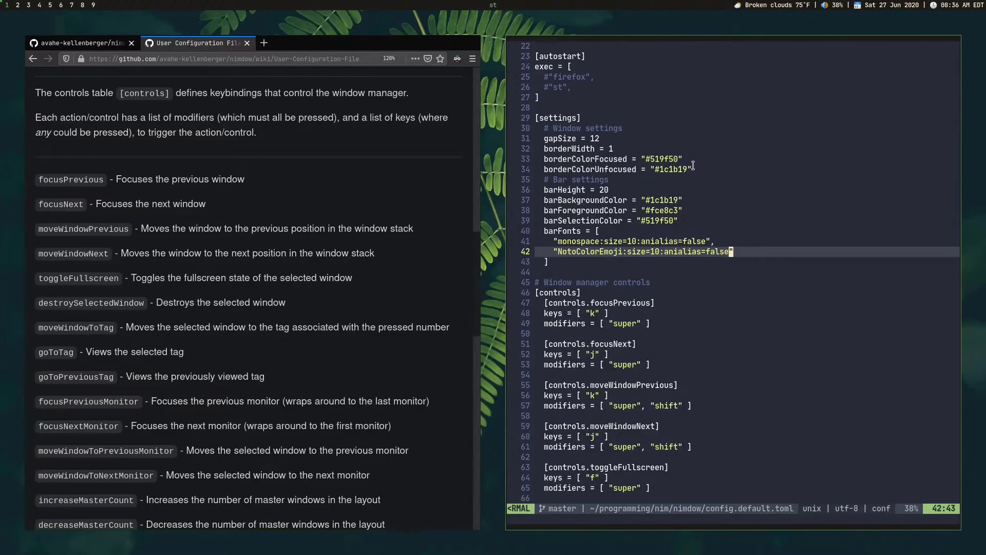
{"action": "left_click", "coordinate": [619, 241]}
{"action": "left_click", "coordinate": [583, 242]}
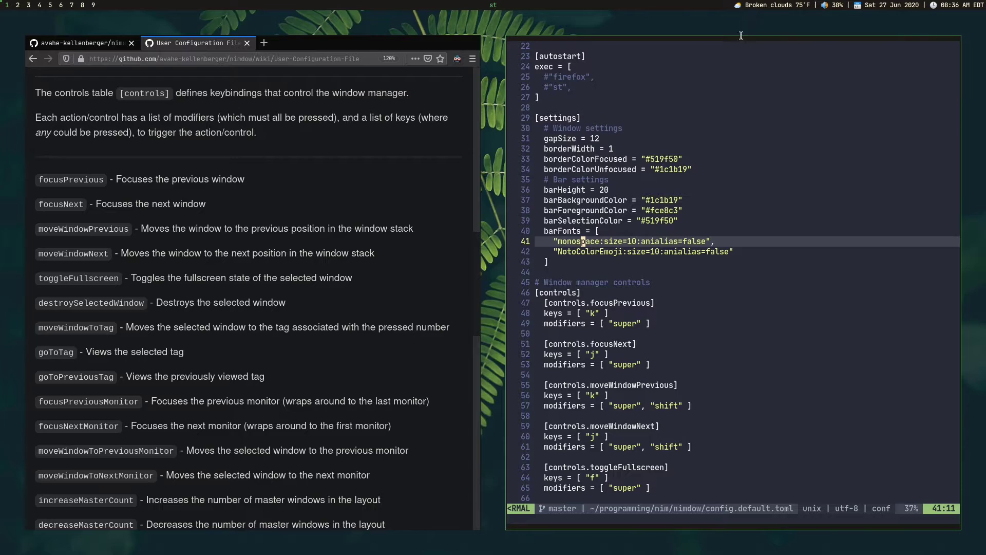
{"action": "left_click_drag", "start_coordinate": [548, 241], "coordinate": [710, 241]}
{"action": "key", "text": "Escape"}
{"action": "left_click_drag", "start_coordinate": [554, 251], "coordinate": [742, 248]}
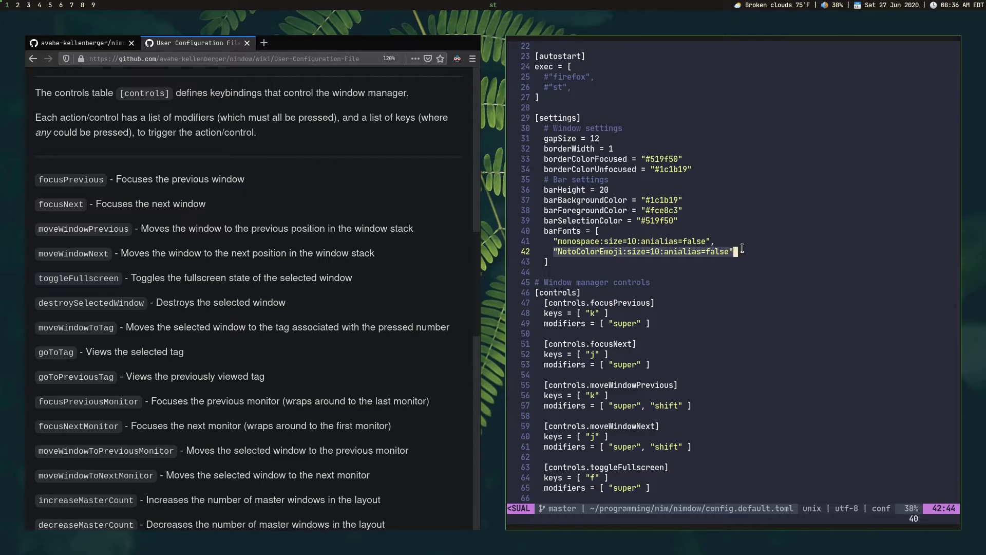
{"action": "left_click", "coordinate": [734, 242]}
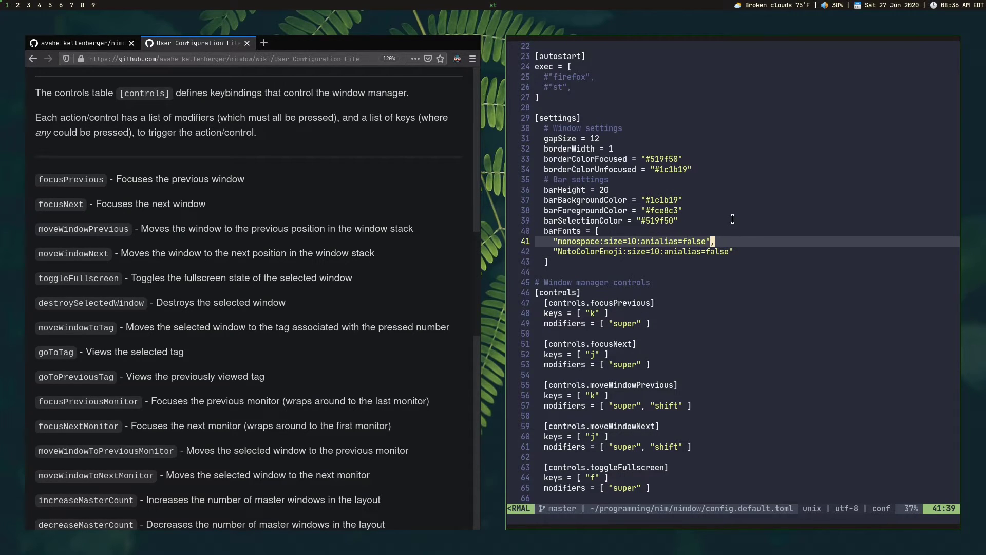
{"action": "left_click", "coordinate": [558, 252]}
{"action": "left_click", "coordinate": [740, 255]}
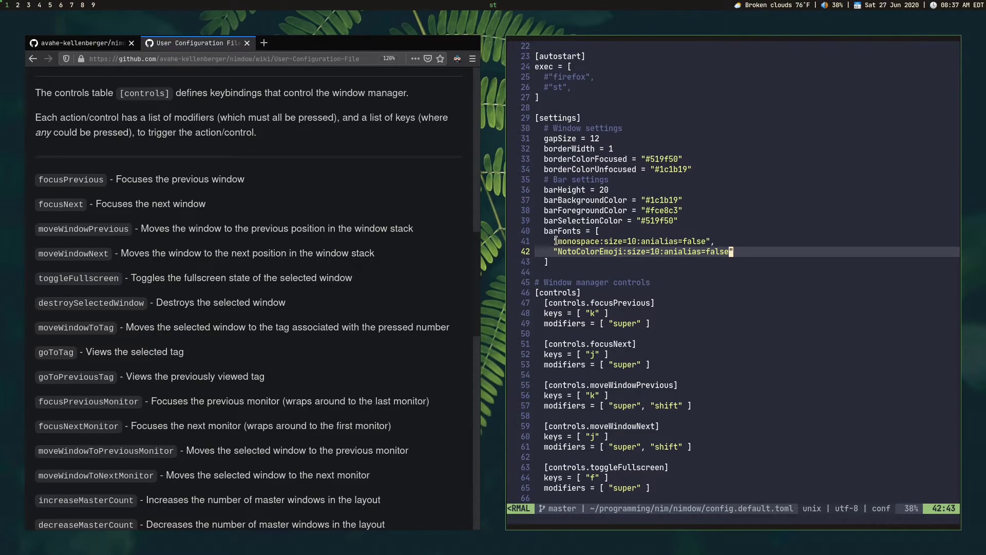
{"action": "left_click_drag", "start_coordinate": [555, 242], "coordinate": [699, 241]}
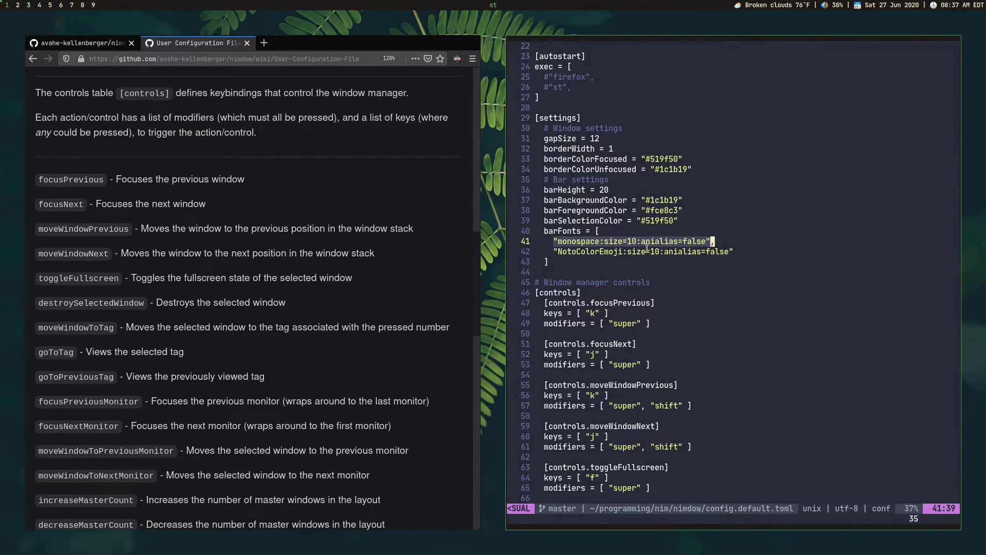
{"action": "left_click_drag", "start_coordinate": [550, 252], "coordinate": [696, 256]}
{"action": "left_click", "coordinate": [610, 272]}
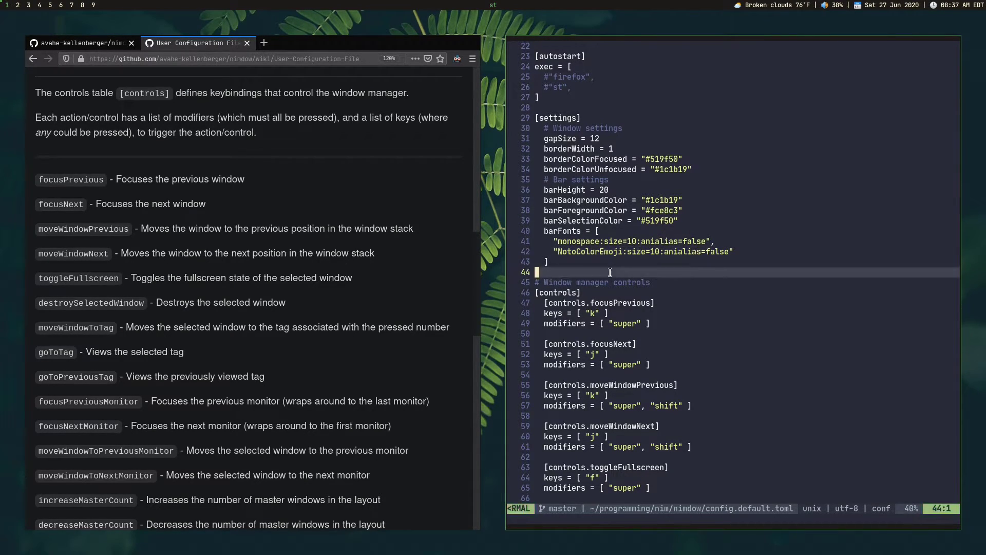
{"action": "double_click", "coordinate": [564, 242]}
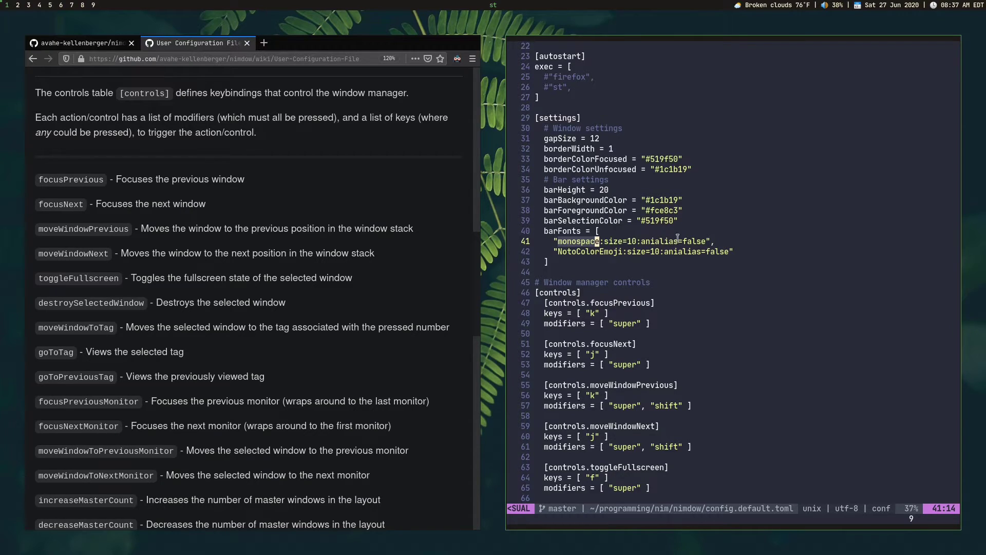
{"action": "key", "text": "super+f"}
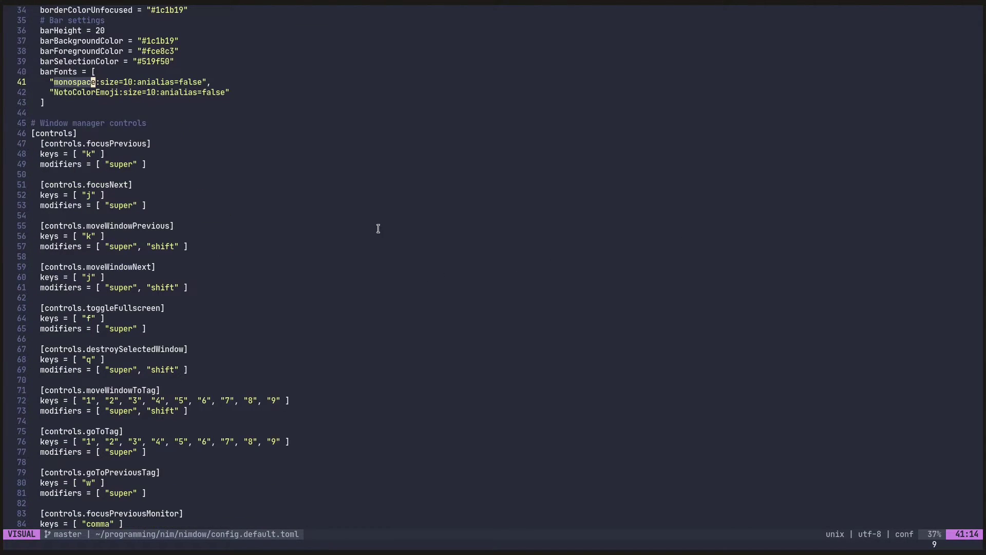
Highlight the focusPrevious and focusNext bindings in the config's controls section
{"action": "left_click", "coordinate": [196, 164]}
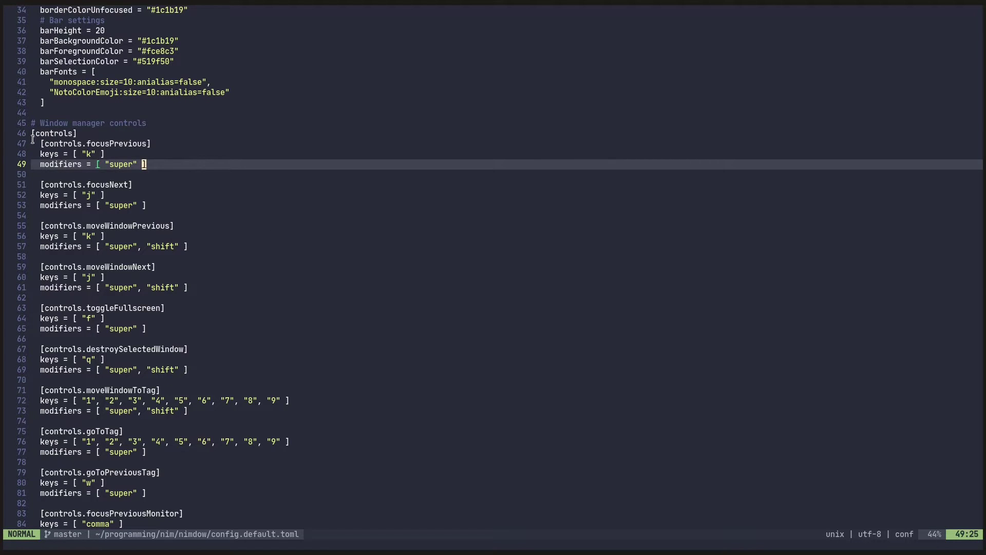
{"action": "left_click_drag", "start_coordinate": [32, 137], "coordinate": [178, 192]}
{"action": "left_click", "coordinate": [179, 191]}
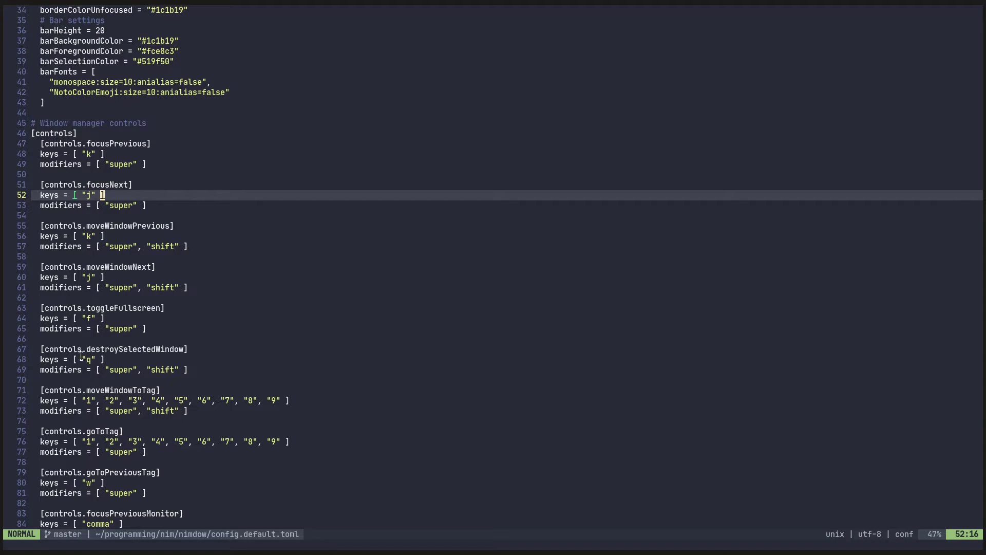
{"action": "left_click", "coordinate": [167, 349]}
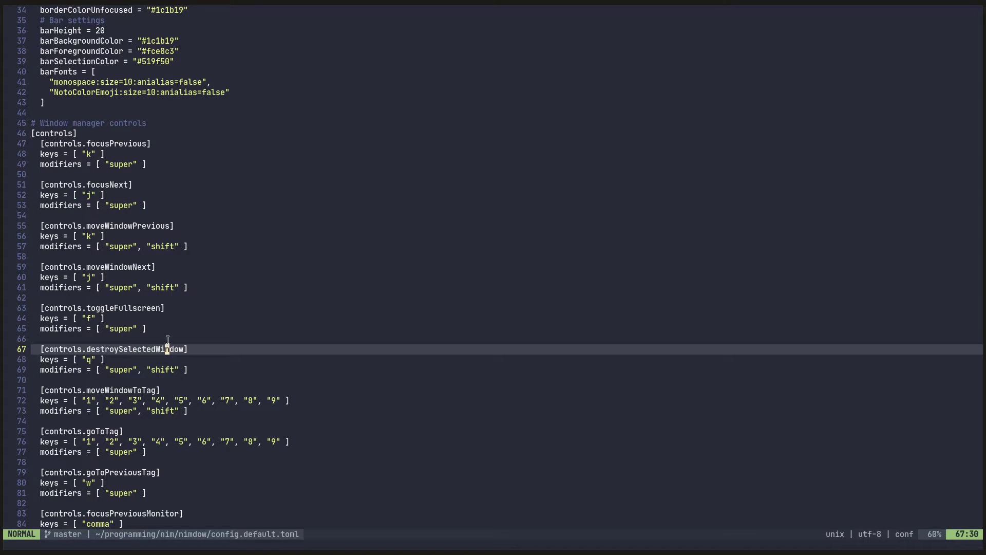
Take the editor out of fullscreen with super+f and open a new st terminal
{"action": "key", "text": "super+f"}
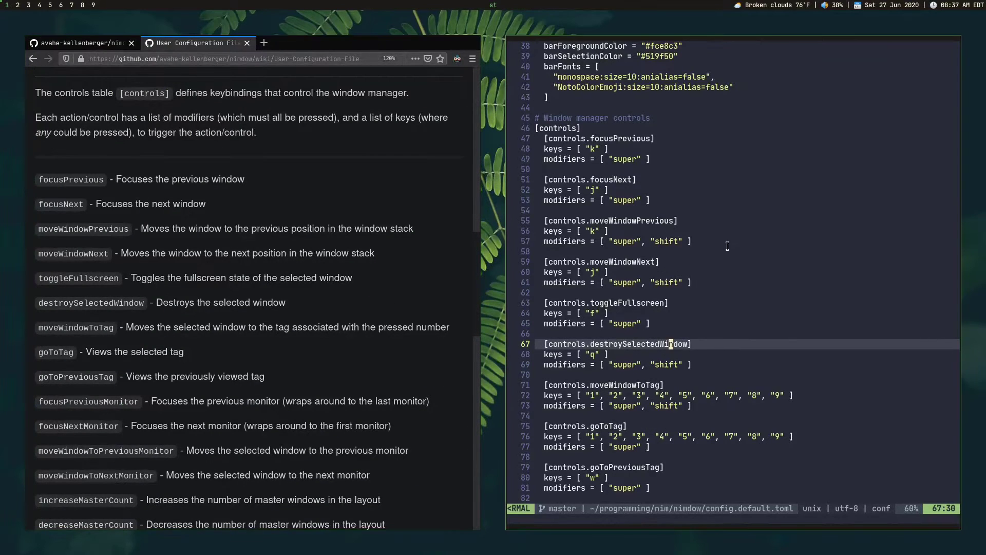
{"action": "left_click", "coordinate": [536, 138]}
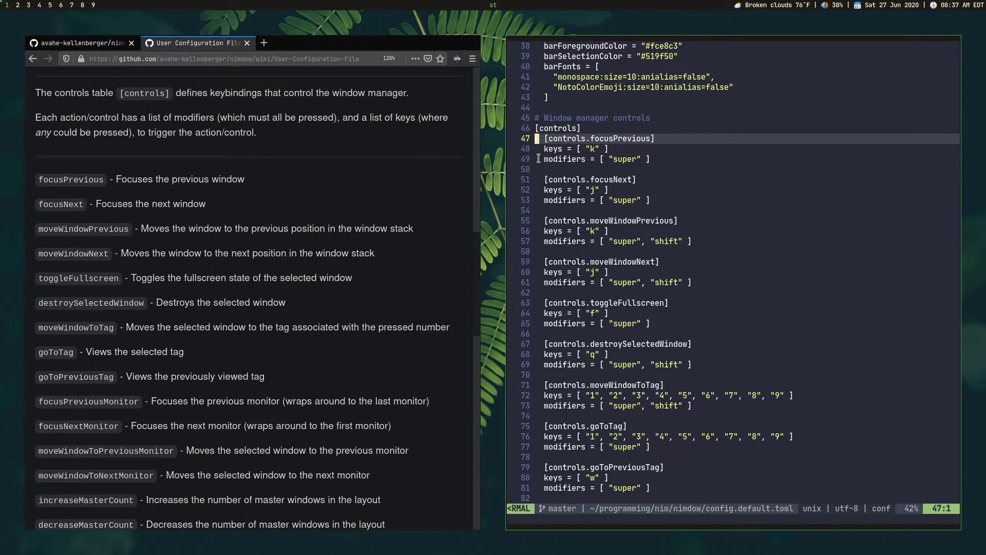
{"action": "key", "text": "super+Return"}
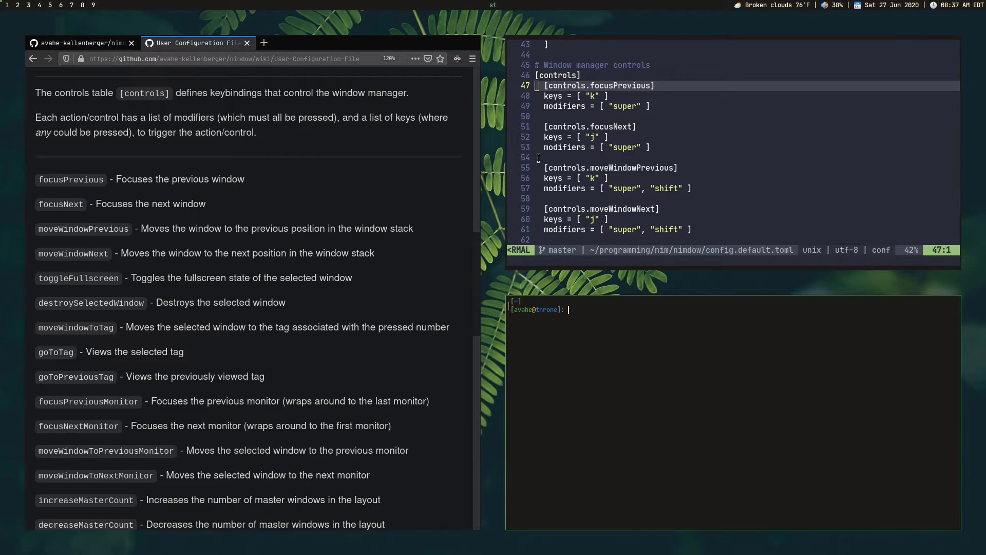
Spawn several st terminals, close the extras, then spawn three more
{"action": "key", "text": "super+k"}
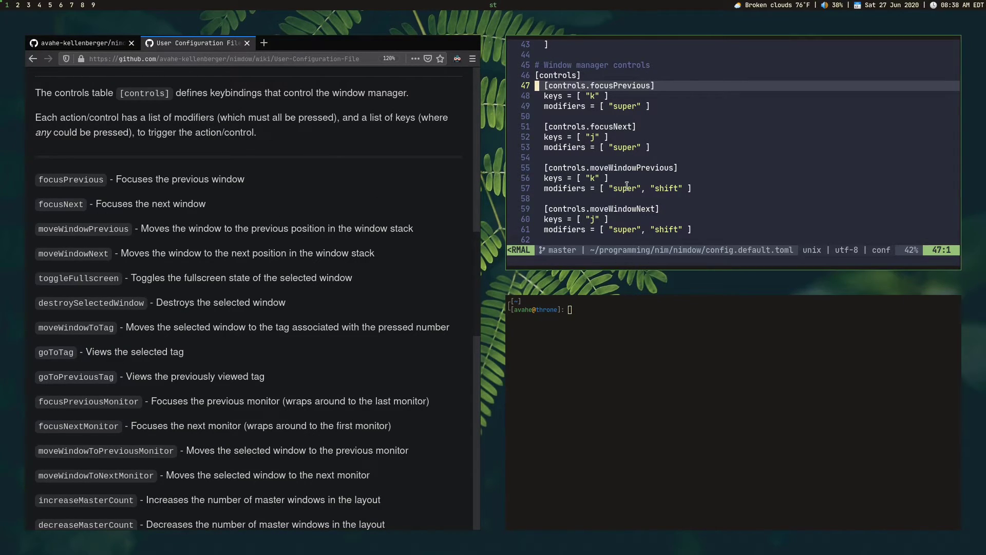
{"action": "key", "text": "super+Return"}
{"action": "key", "text": "super+Return"}
{"action": "key", "text": "super+Return"}
{"action": "key", "text": "super+Return"}
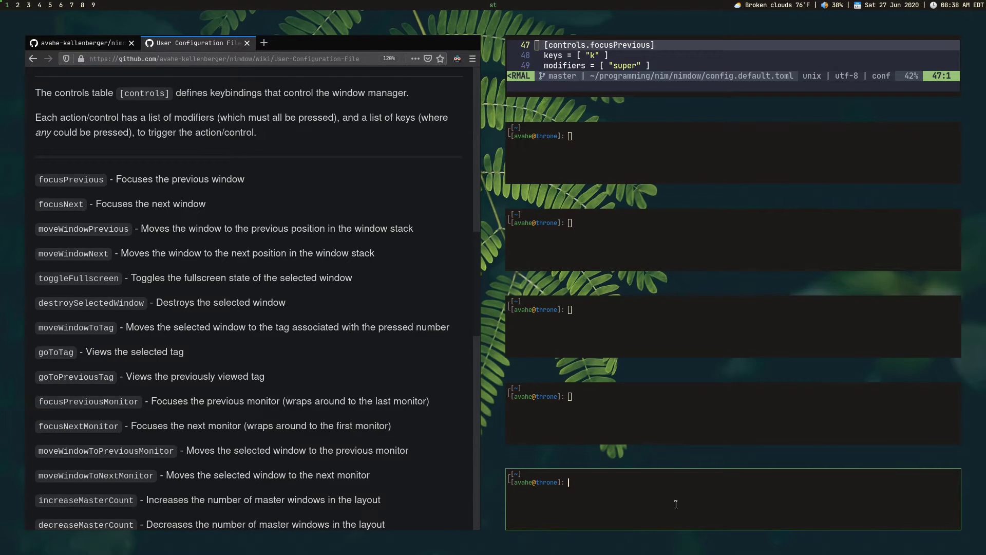
{"action": "key", "text": "super+q"}
{"action": "key", "text": "super+q"}
{"action": "key", "text": "super+q"}
{"action": "key", "text": "super+q"}
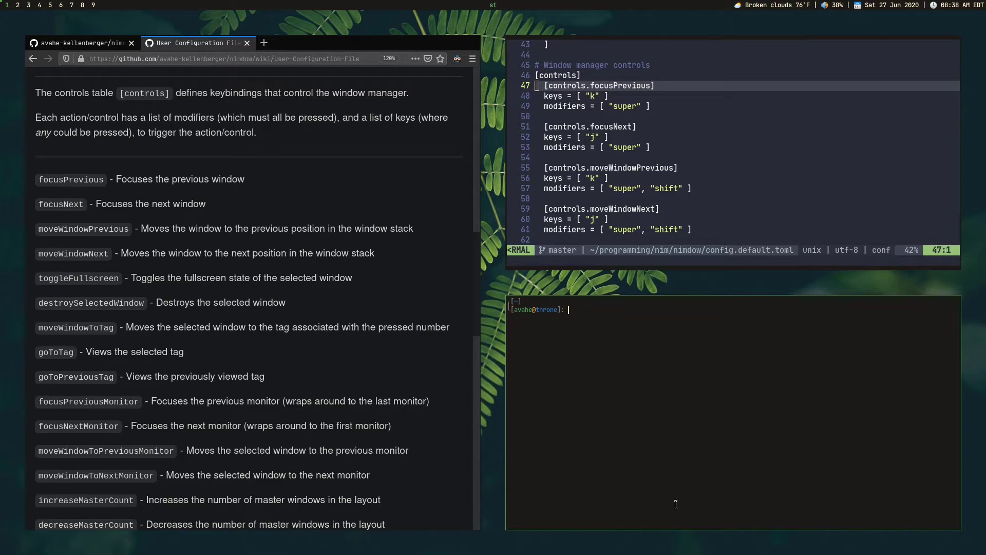
{"action": "key", "text": "super+Return"}
{"action": "key", "text": "super+Return"}
{"action": "key", "text": "super+Return"}
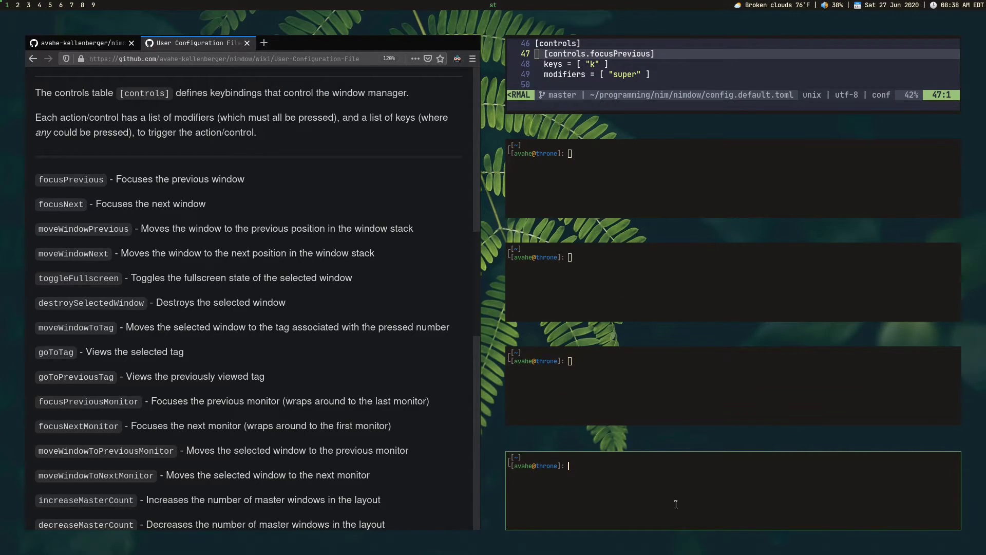
Add windows to the master column with super+i and remove them with super+d, leaving the browser as master
{"action": "key", "text": "super+i"}
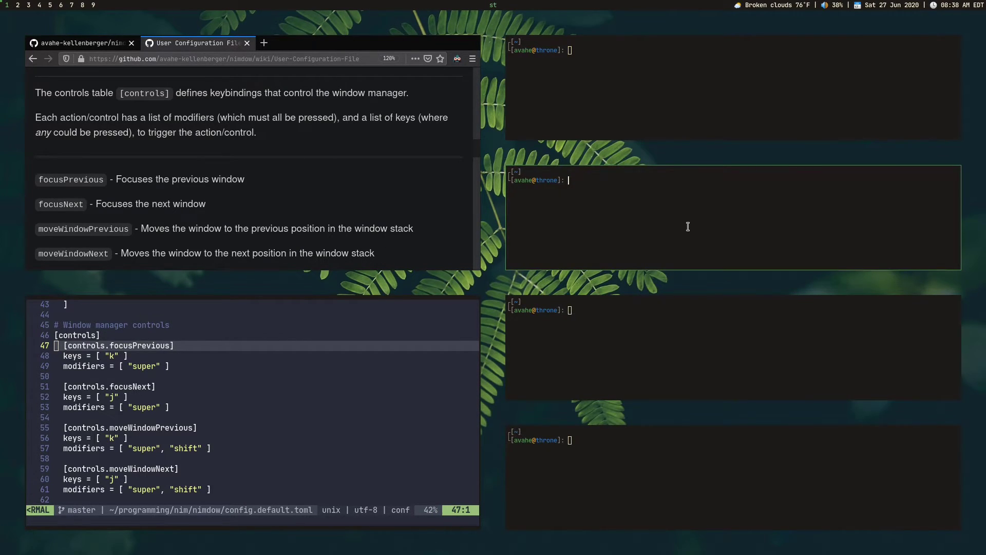
{"action": "key", "text": "super+Return"}
{"action": "key", "text": "super+i"}
{"action": "key", "text": "super+i"}
{"action": "key", "text": "super+i"}
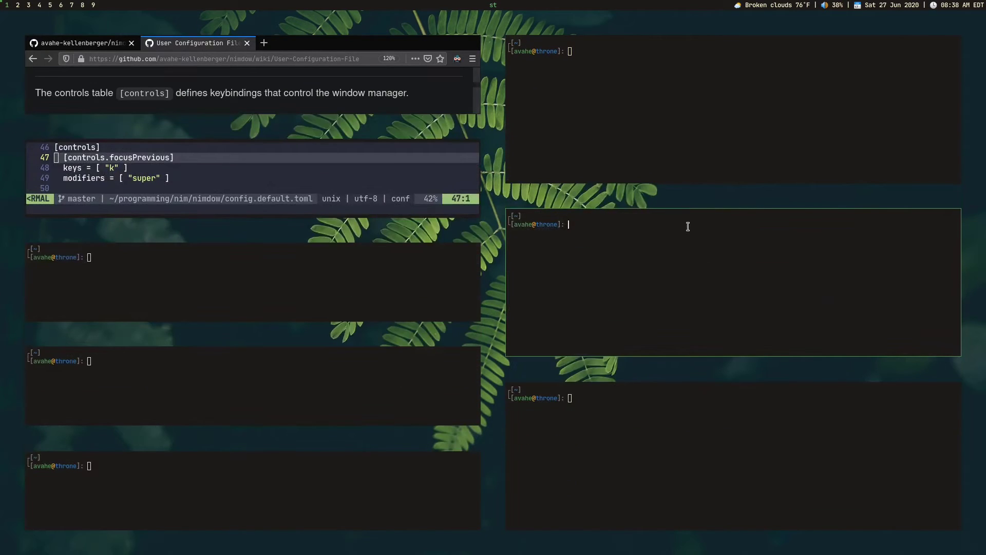
{"action": "key", "text": "super+d"}
{"action": "key", "text": "super+d"}
{"action": "key", "text": "super+d"}
{"action": "key", "text": "super+d"}
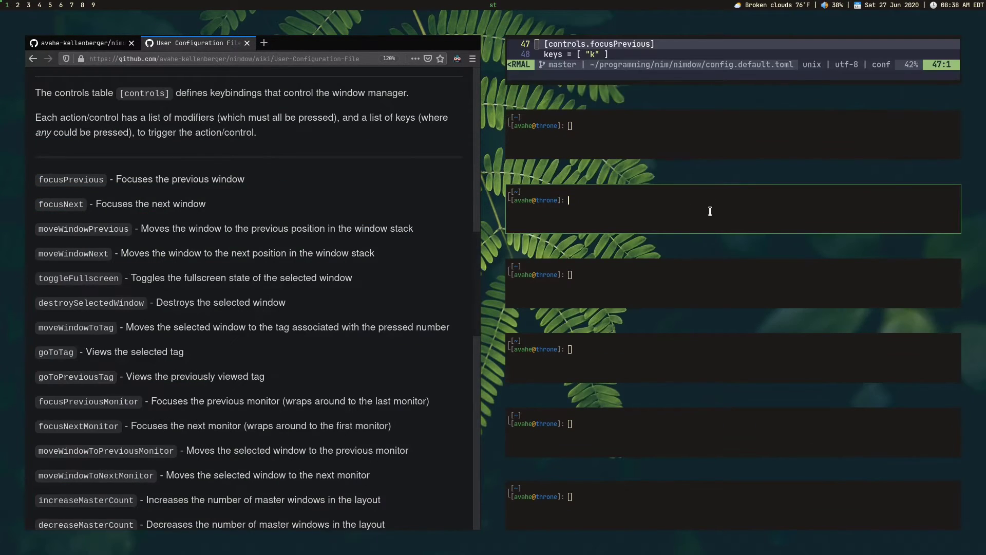
{"action": "key", "text": "super+d"}
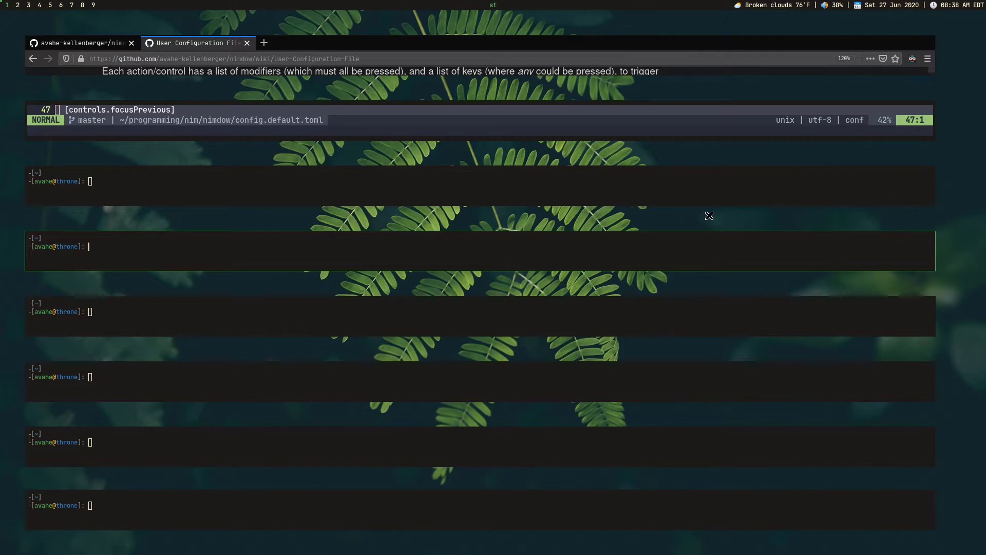
{"action": "key", "text": "super+i"}
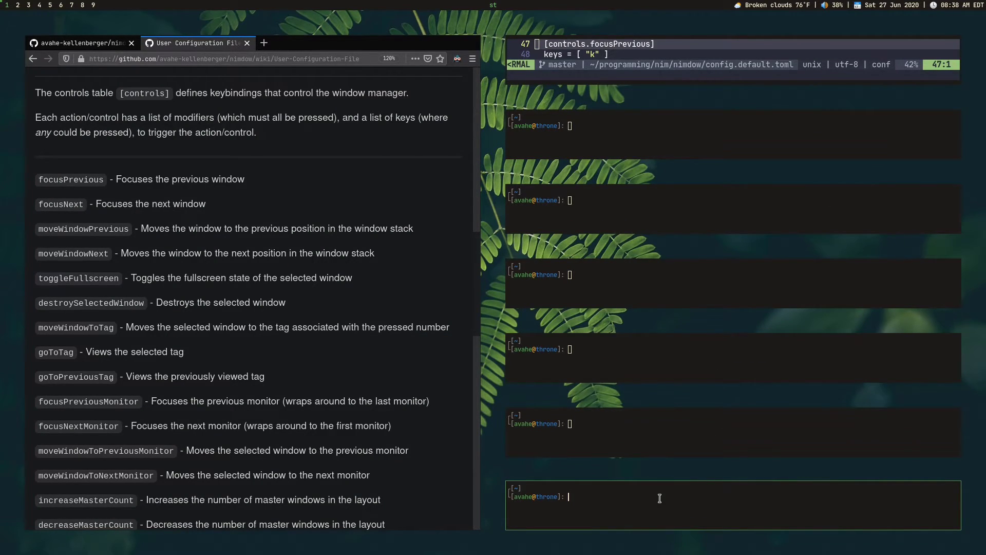
Cycle focus with super+k and super+j from the editor down to the wiki page
{"action": "key", "text": "super+k"}
{"action": "key", "text": "super+k"}
{"action": "key", "text": "super+k"}
{"action": "key", "text": "super+k"}
{"action": "key", "text": "super+k"}
{"action": "key", "text": "super+k"}
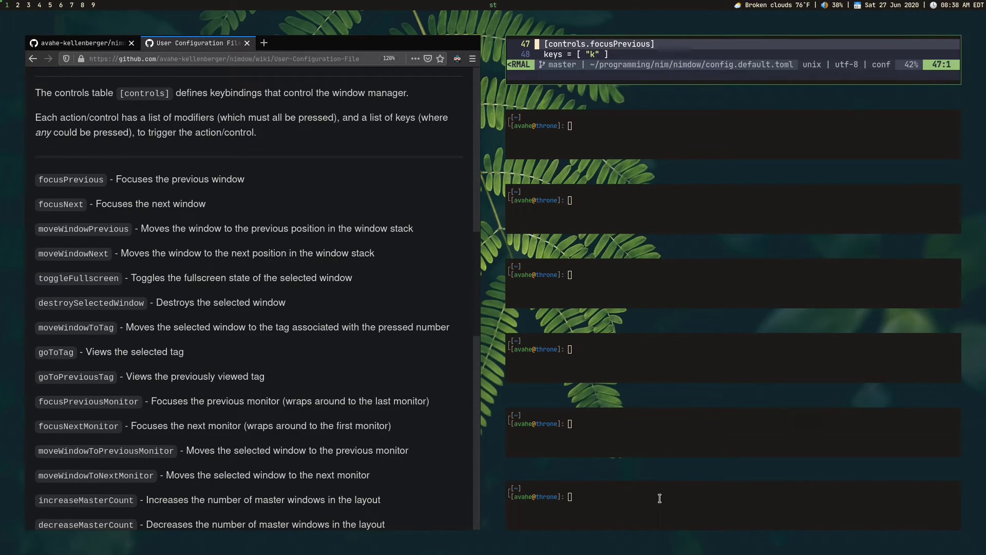
{"action": "key", "text": "super+j"}
{"action": "key", "text": "super+j"}
{"action": "key", "text": "super+j"}
{"action": "key", "text": "super+j"}
{"action": "key", "text": "super+j"}
{"action": "key", "text": "super+j"}
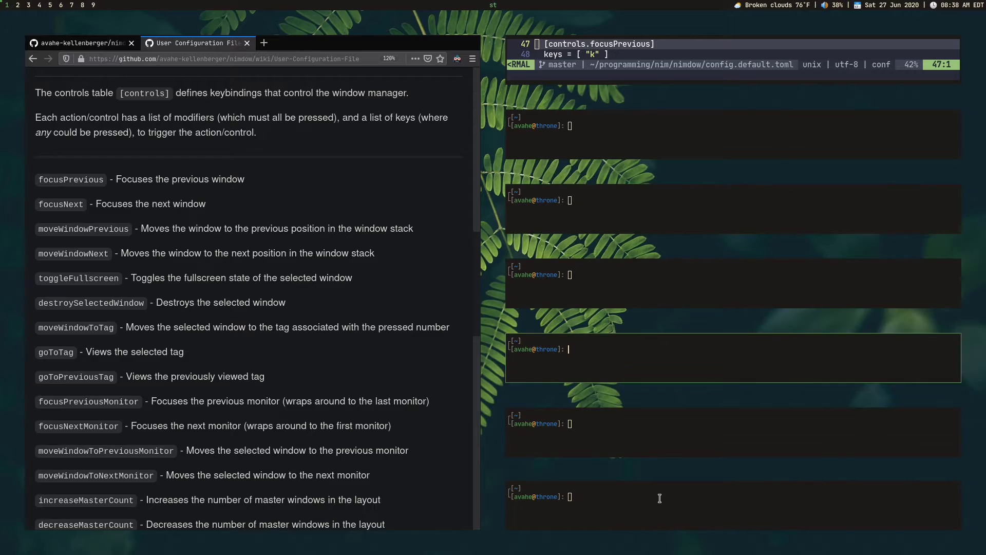
{"action": "key", "text": "super+j"}
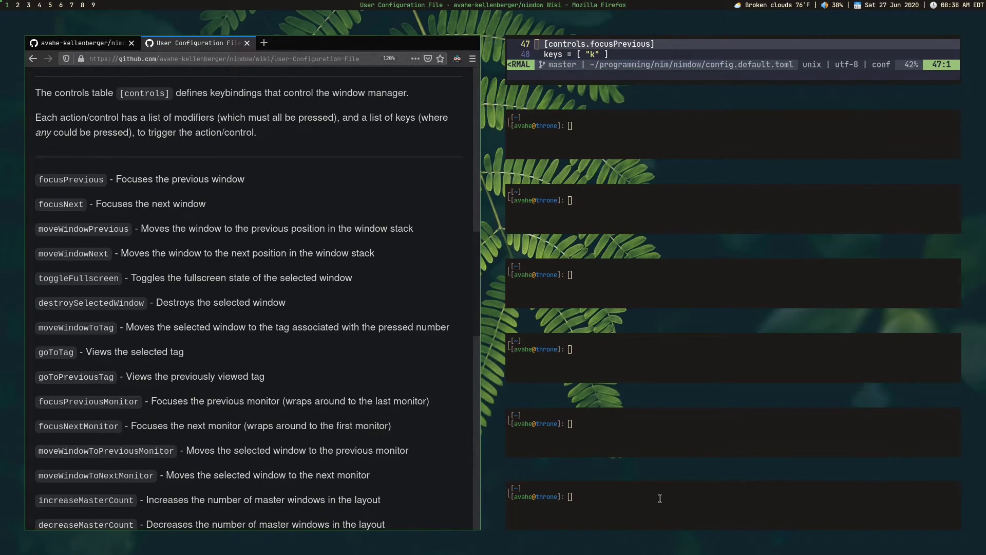
Close the six terminals with super+shift+q and highlight the moveWindowPrevious binding
{"action": "mouse_move", "coordinate": [770, 524]}
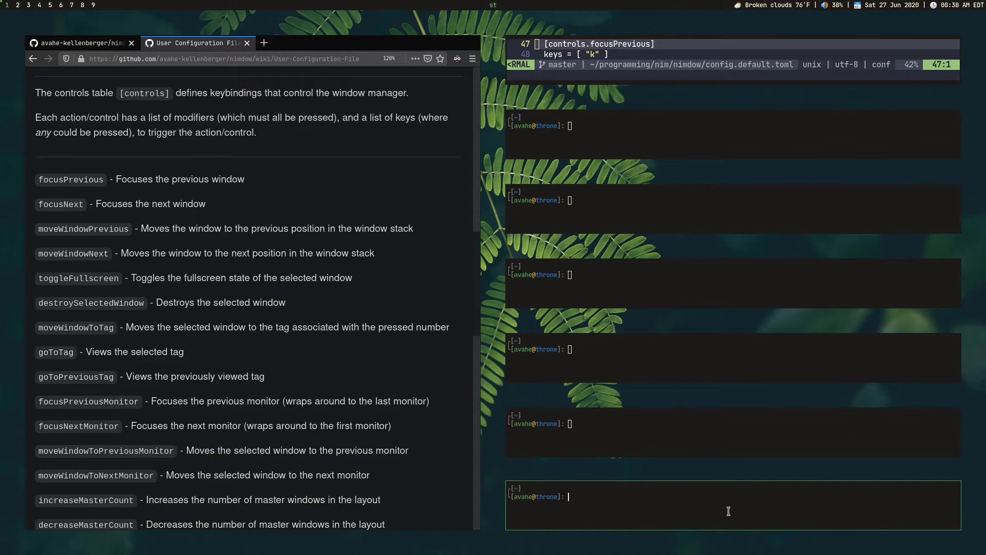
{"action": "key", "text": "super+shift+q"}
{"action": "key", "text": "super+shift+q"}
{"action": "key", "text": "super+shift+q"}
{"action": "key", "text": "super+shift+q"}
{"action": "key", "text": "super+shift+q"}
{"action": "key", "text": "super+shift+q"}
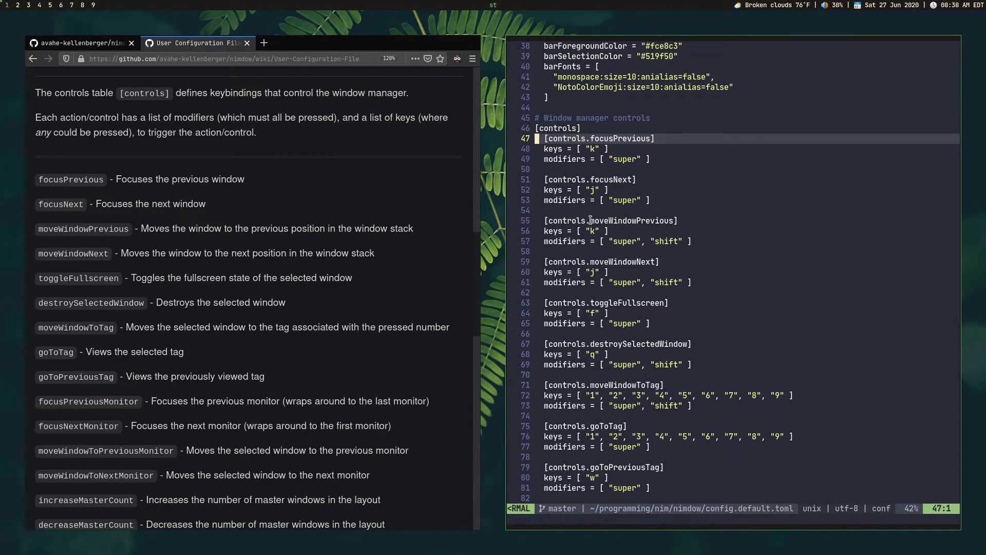
{"action": "left_click_drag", "start_coordinate": [591, 221], "coordinate": [660, 220]}
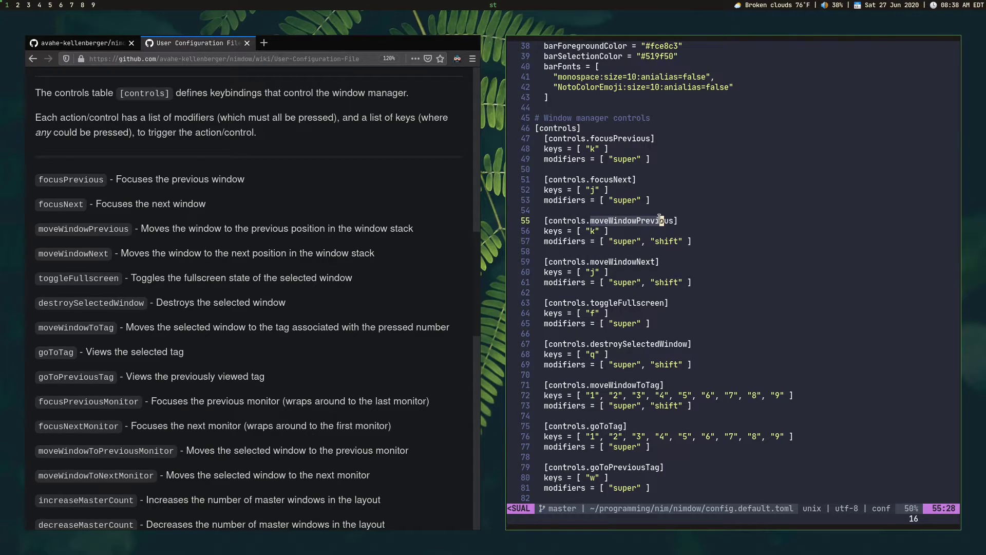
Open a terminal, swap it with the editor via super+shift+k/j, cycle focus, then close it
{"action": "key", "text": "super+Return"}
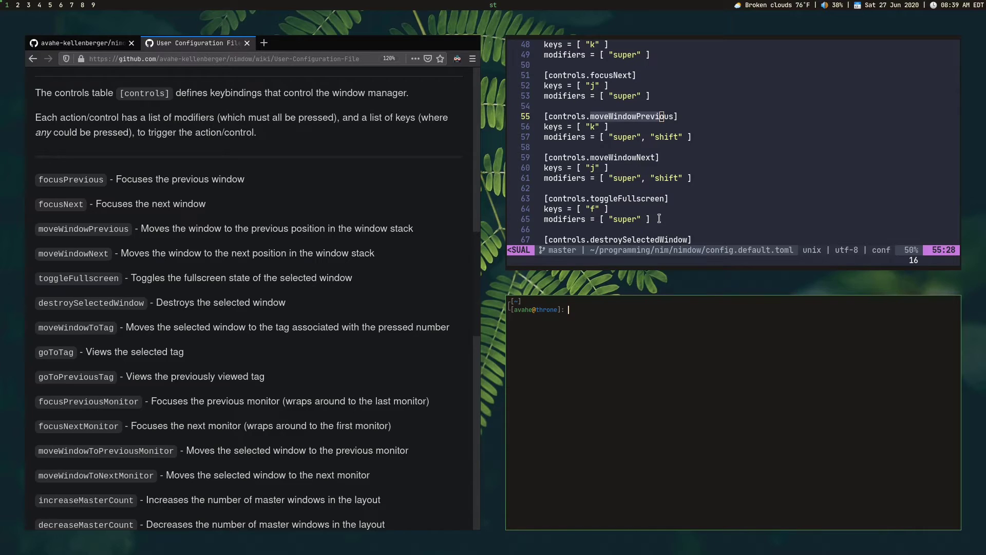
{"action": "key", "text": "super+shift+k"}
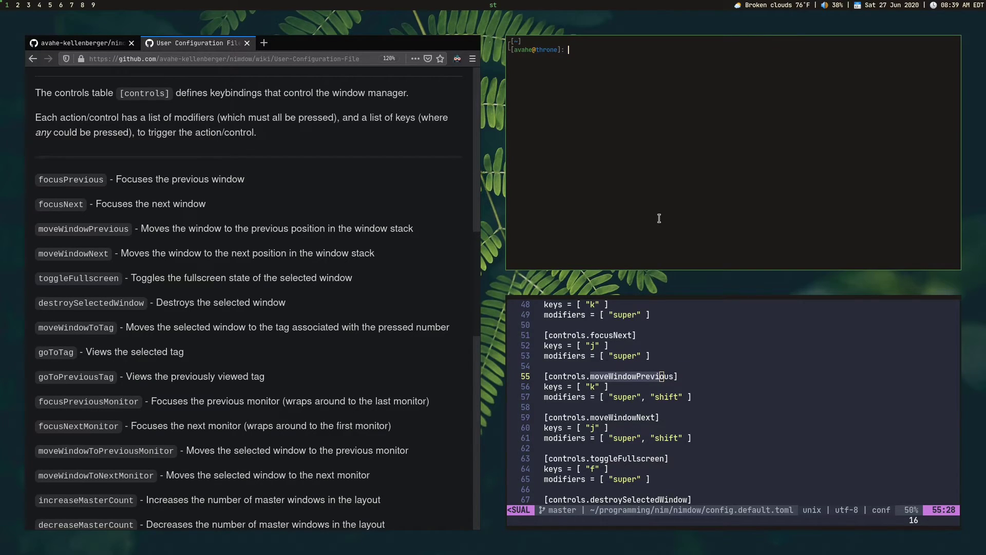
{"action": "key", "text": "super+shift+j"}
{"action": "key", "text": "super+k"}
{"action": "key", "text": "super+j"}
{"action": "key", "text": "super+k"}
{"action": "key", "text": "super+k"}
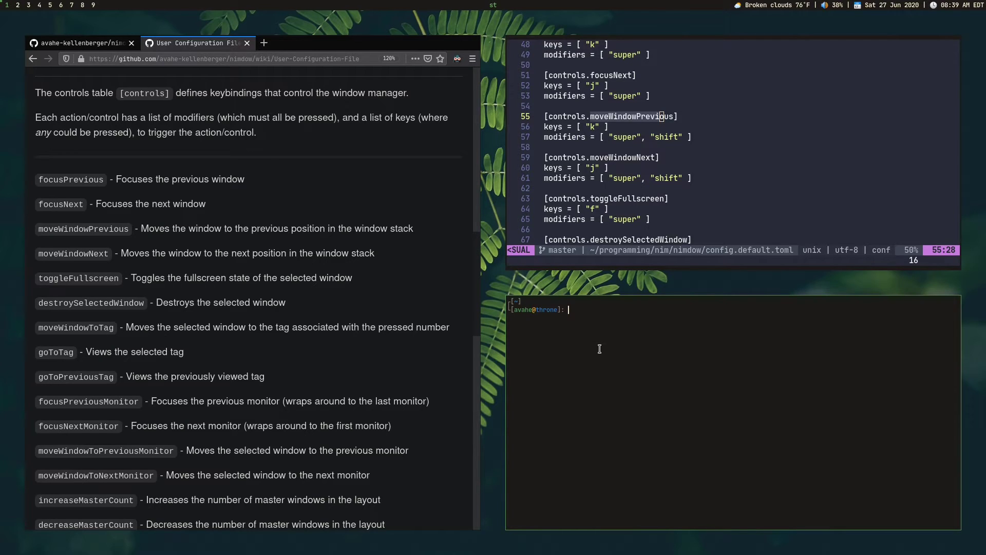
{"action": "key", "text": "super+shift+q"}
{"action": "left_click", "coordinate": [752, 291]}
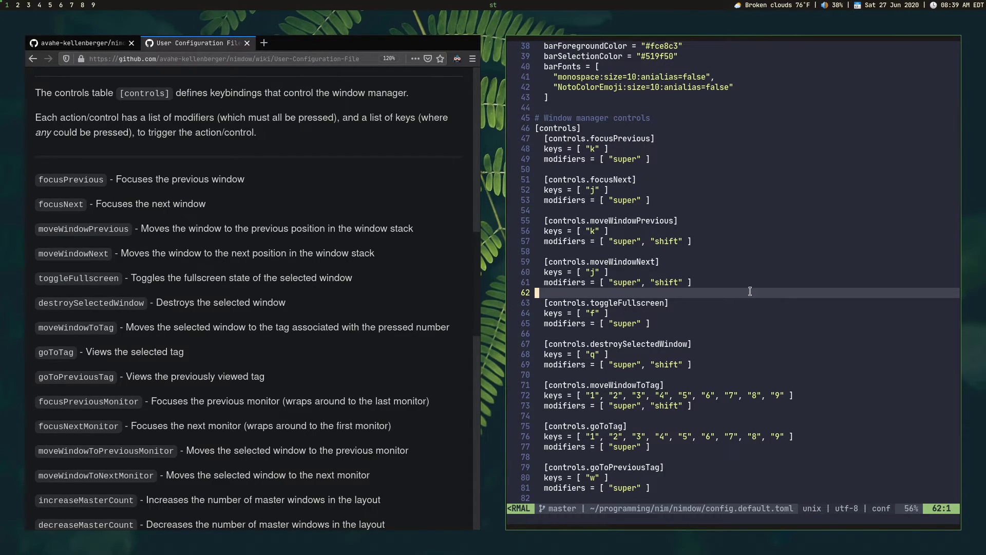
{"action": "left_click", "coordinate": [672, 315]}
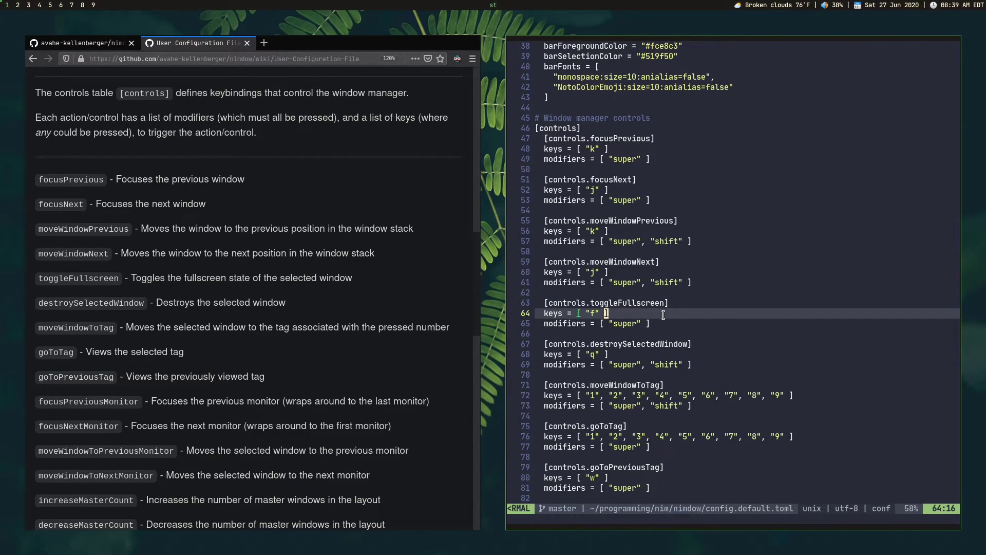
{"action": "key", "text": "super+f"}
{"action": "key", "text": "super+f"}
{"action": "scroll", "coordinate": [693, 336], "scroll_direction": "down", "scroll_amount": 4}
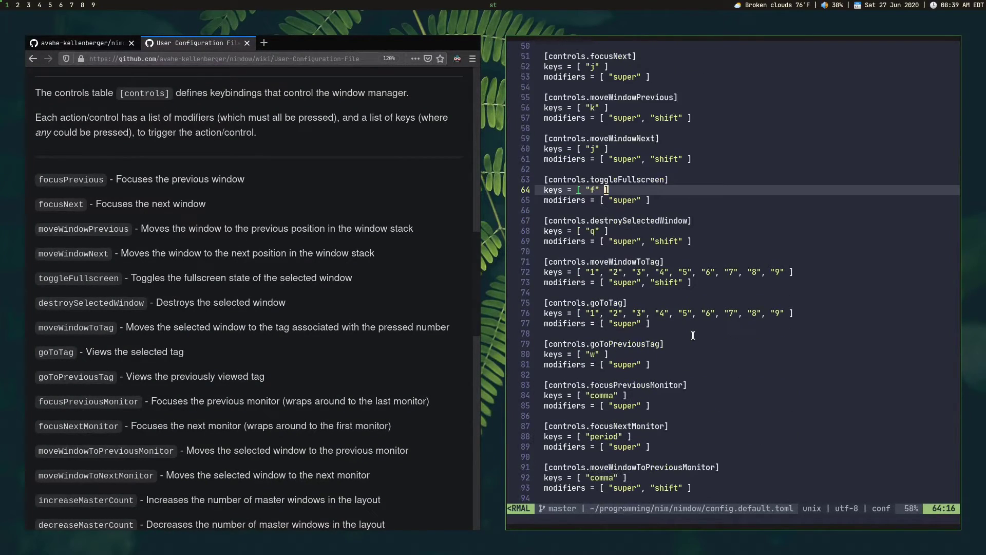
{"action": "left_click", "coordinate": [692, 231]}
{"action": "left_click", "coordinate": [638, 264]}
{"action": "scroll", "coordinate": [638, 266], "scroll_direction": "down", "scroll_amount": 2}
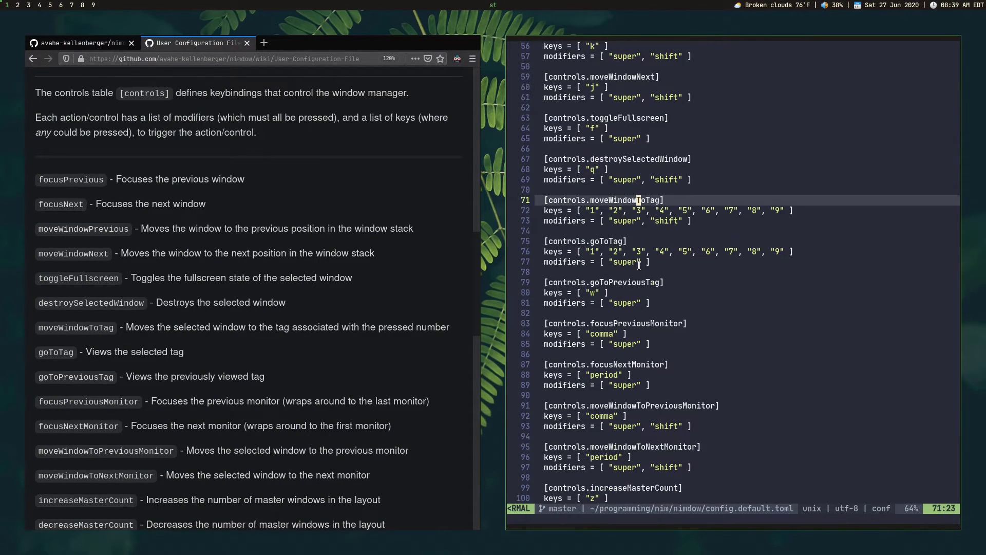
{"action": "left_click", "coordinate": [555, 211]}
{"action": "left_click_drag", "start_coordinate": [556, 210], "coordinate": [661, 210]}
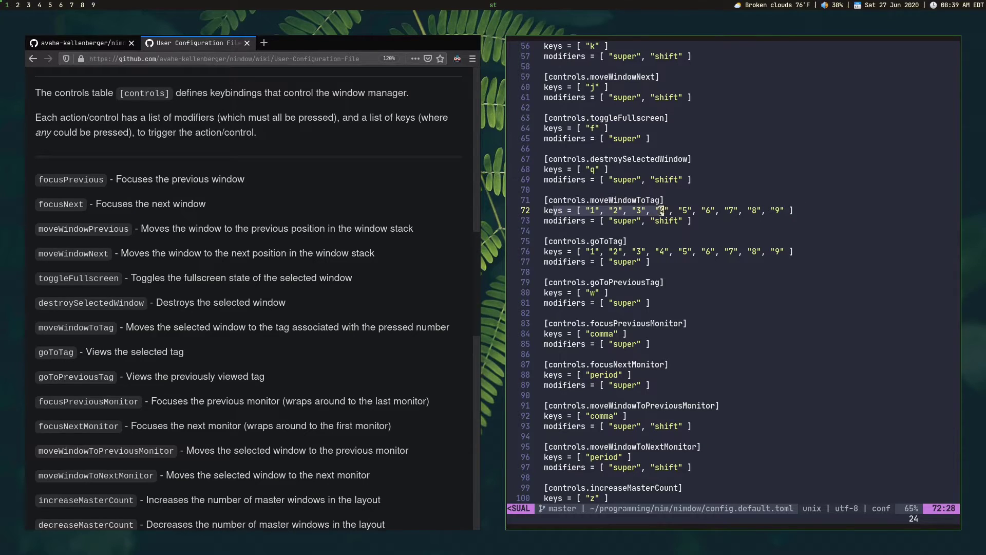
{"action": "left_click_drag", "start_coordinate": [578, 210], "coordinate": [791, 210]}
{"action": "key", "text": "Escape"}
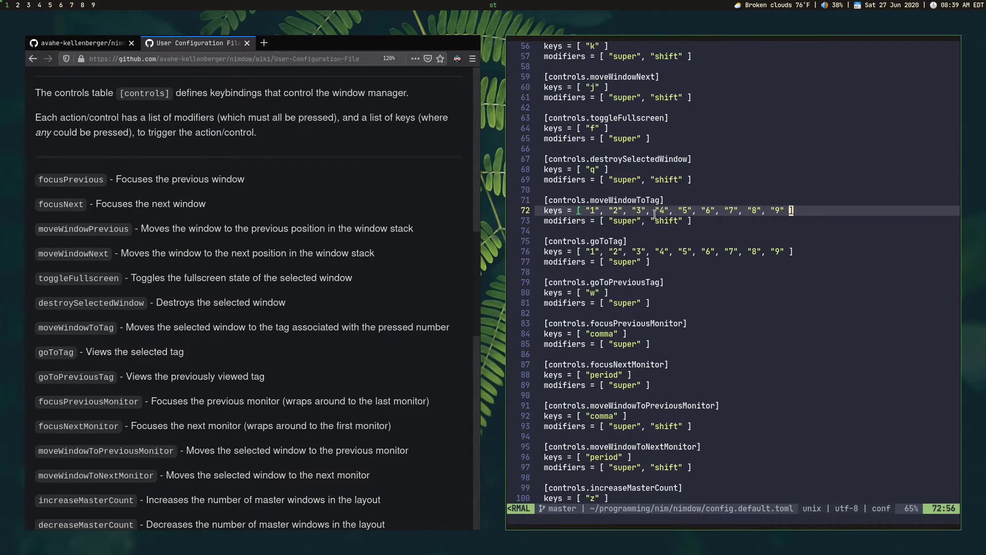
{"action": "left_click", "coordinate": [541, 210]}
{"action": "left_click_drag", "start_coordinate": [578, 210], "coordinate": [793, 210]}
{"action": "key", "text": "Escape"}
{"action": "left_click_drag", "start_coordinate": [579, 210], "coordinate": [646, 210]}
{"action": "key", "text": "Escape"}
{"action": "left_click_drag", "start_coordinate": [609, 210], "coordinate": [640, 210]}
{"action": "left_click", "coordinate": [714, 219]}
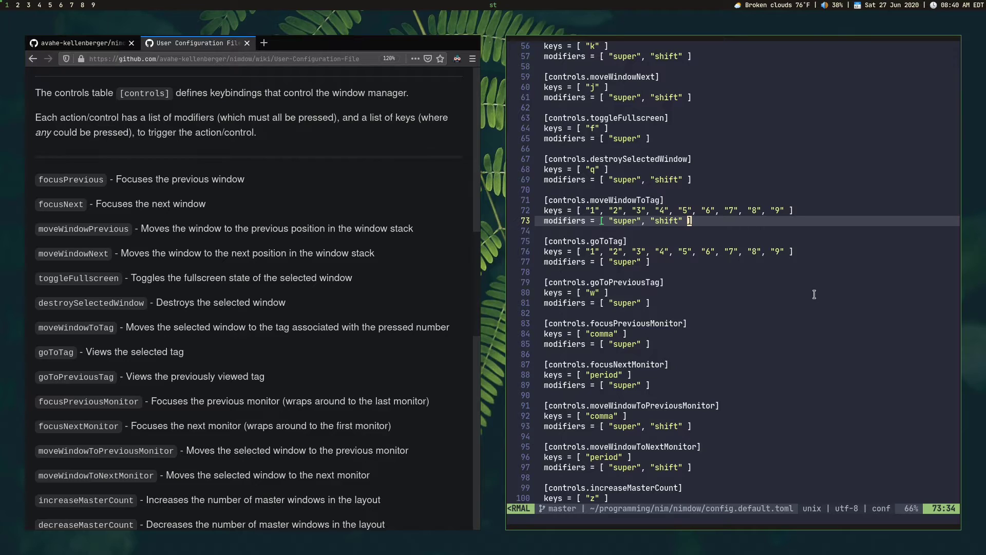
{"action": "left_click", "coordinate": [671, 221]}
{"action": "key", "text": "super+2"}
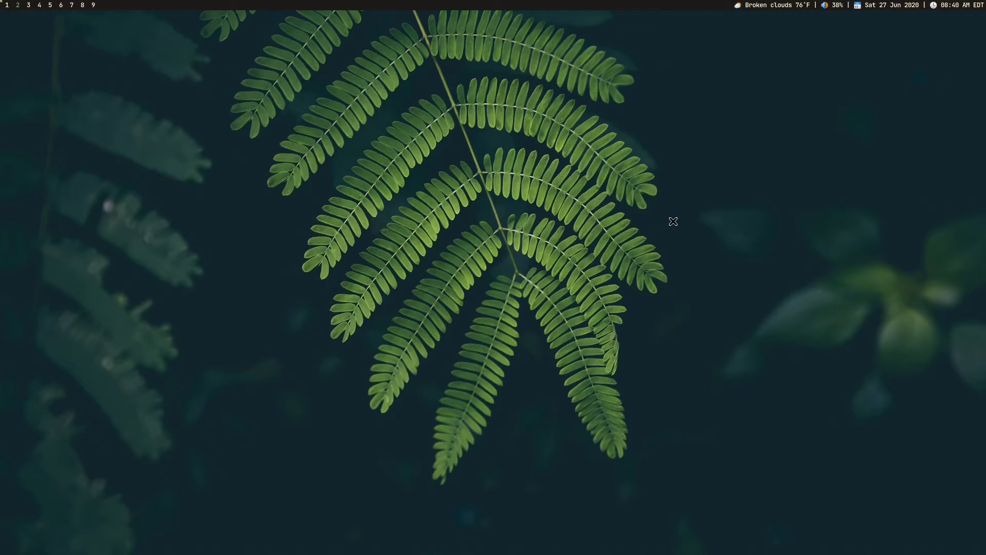
{"action": "key", "text": "super+Return"}
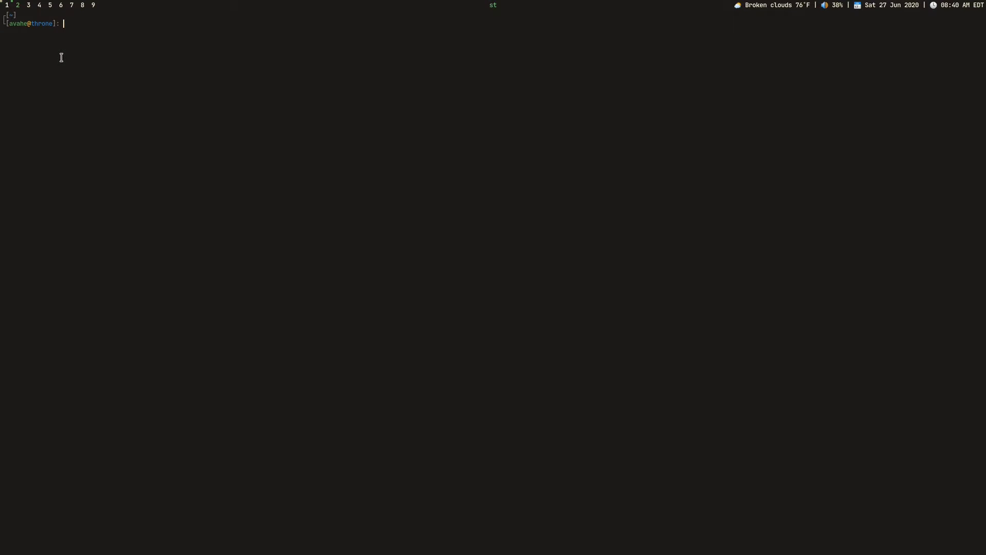
{"action": "key", "text": "super+shift+c"}
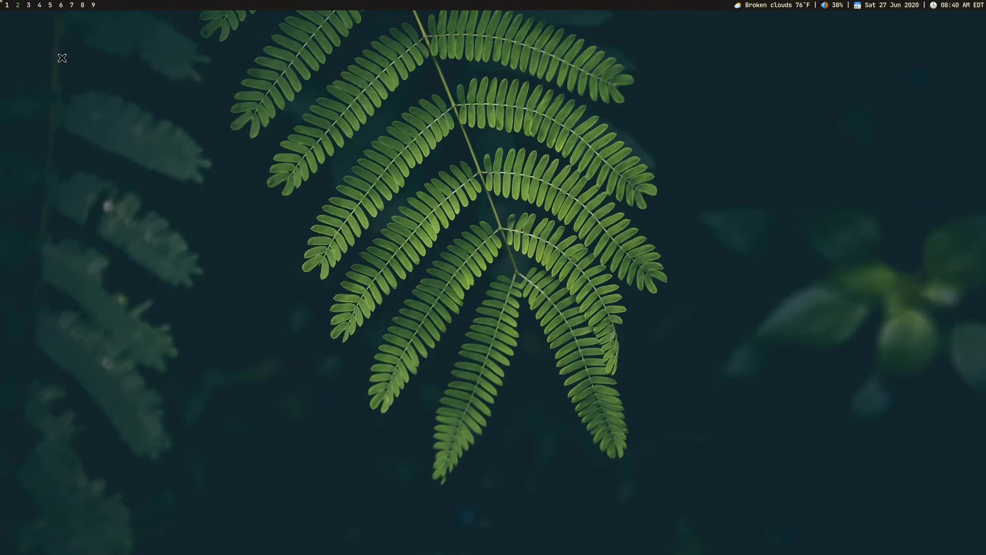
{"action": "key", "text": "super+1"}
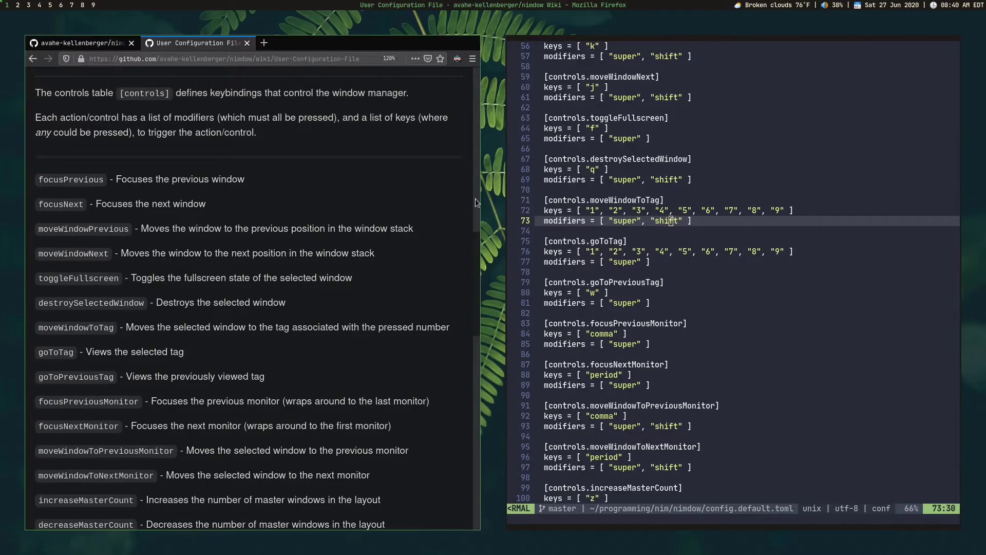
{"action": "left_click", "coordinate": [569, 211]}
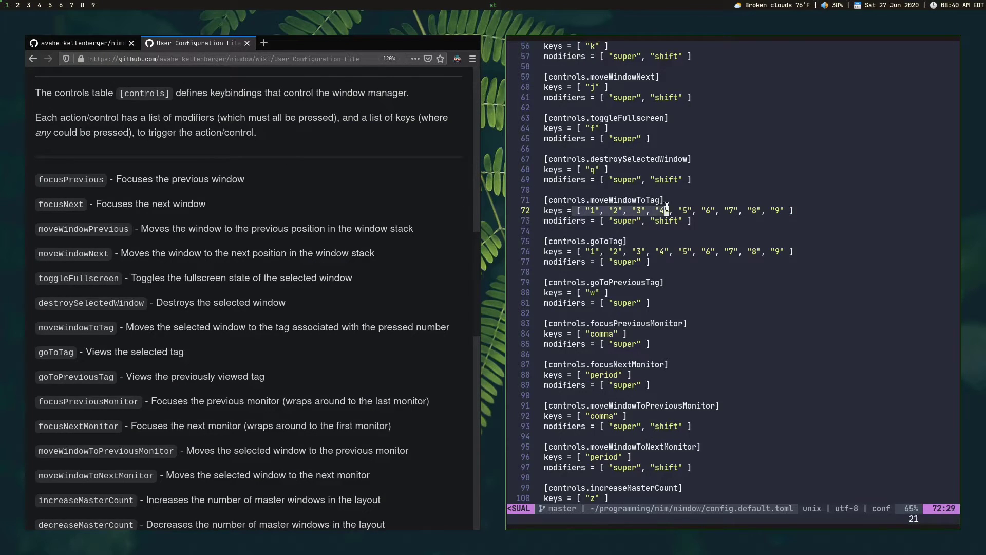
{"action": "left_click", "coordinate": [705, 217]}
{"action": "left_click_drag", "start_coordinate": [545, 200], "coordinate": [847, 263]}
{"action": "key", "text": "Escape"}
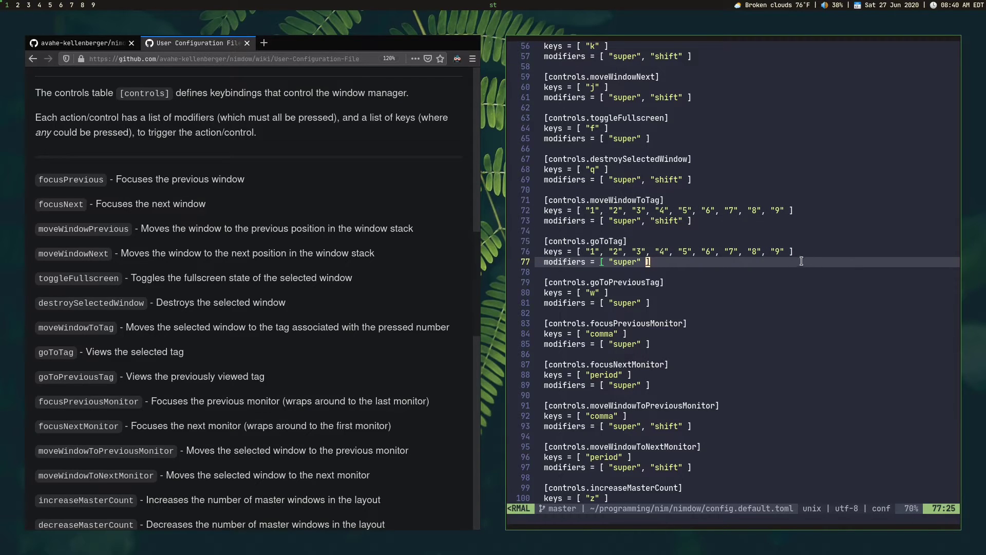
{"action": "left_click", "coordinate": [610, 240]}
{"action": "left_click_drag", "start_coordinate": [537, 241], "coordinate": [690, 264]}
{"action": "double_click", "coordinate": [604, 242]}
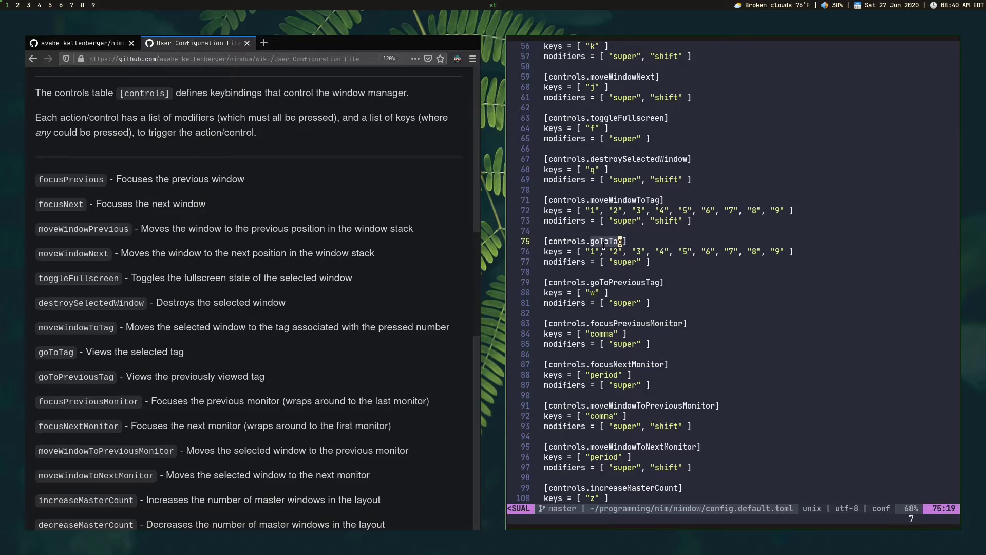
{"action": "left_click", "coordinate": [611, 200]}
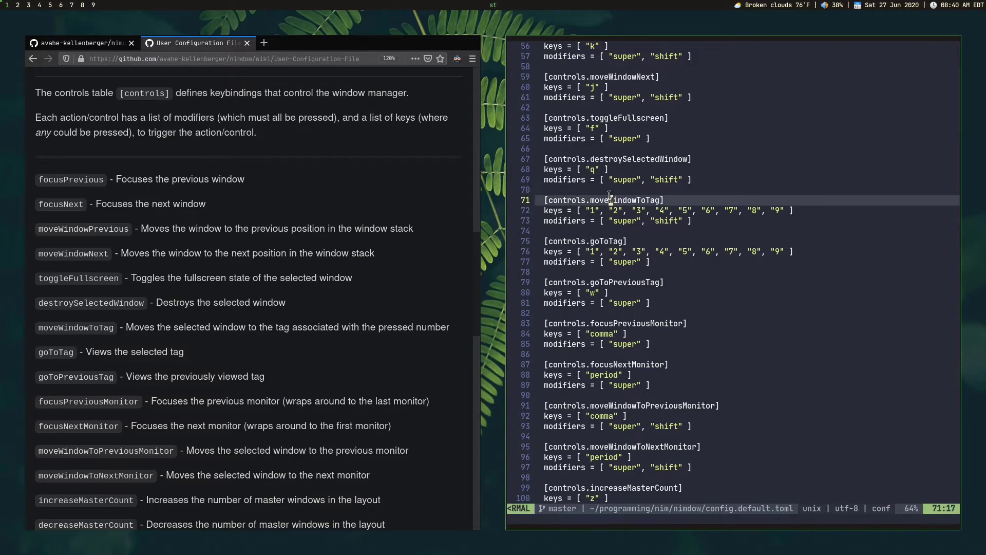
{"action": "left_click", "coordinate": [616, 221]}
{"action": "double_click", "coordinate": [673, 221]}
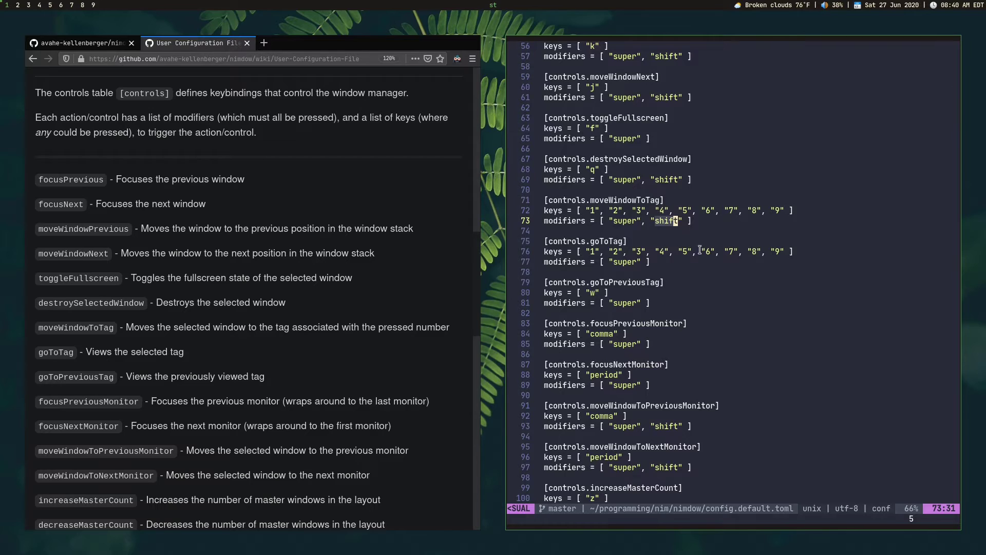
Highlight the moveWindowToPreviousMonitor entry in config.default.toml
{"action": "scroll", "coordinate": [701, 250], "scroll_direction": "down", "scroll_amount": 6}
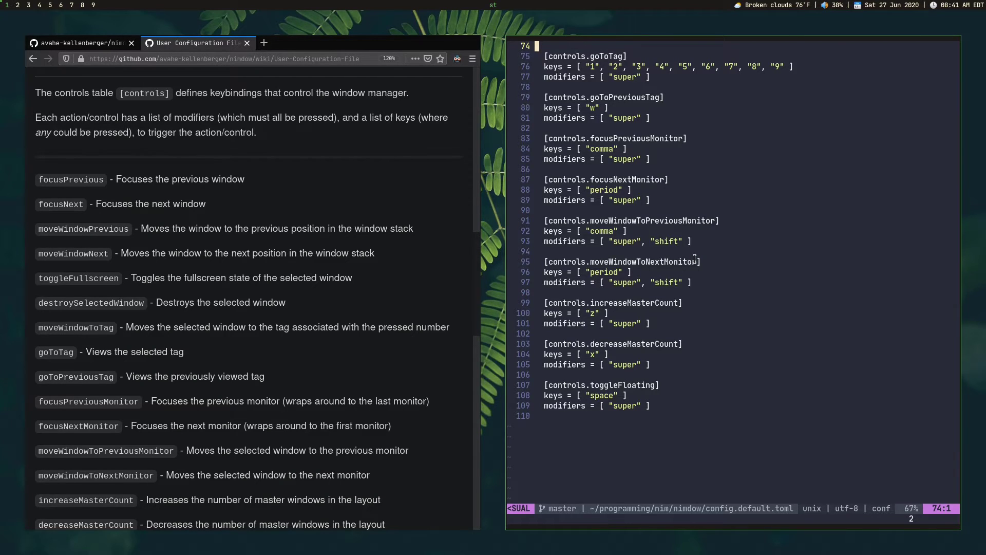
{"action": "left_click", "coordinate": [753, 283]}
{"action": "left_click_drag", "start_coordinate": [577, 223], "coordinate": [649, 249]}
{"action": "left_click", "coordinate": [649, 246]}
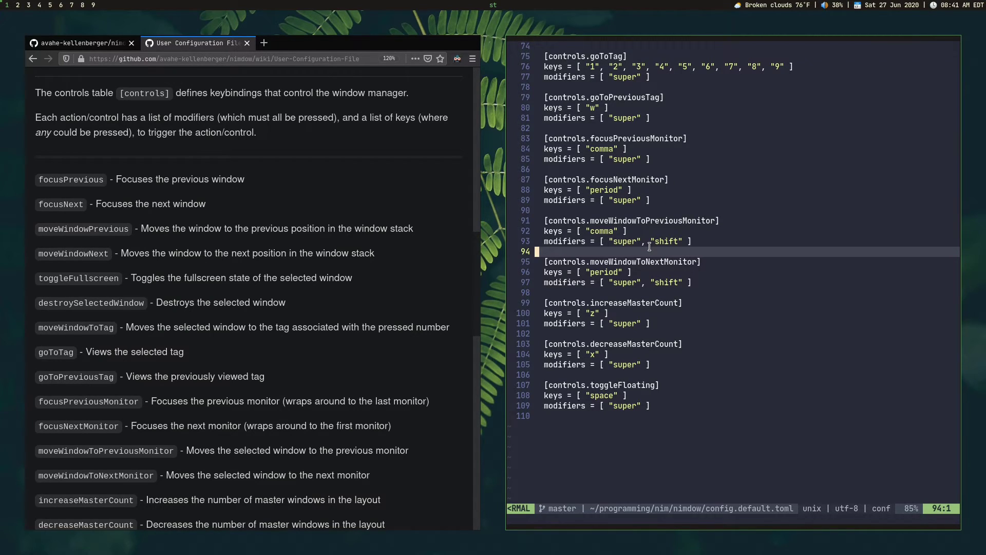
Mark the toggleFloating binding lines (super + space) on lines 107–109, then clear them
{"action": "left_click", "coordinate": [689, 313]}
{"action": "left_click", "coordinate": [699, 398]}
{"action": "left_click", "coordinate": [679, 366]}
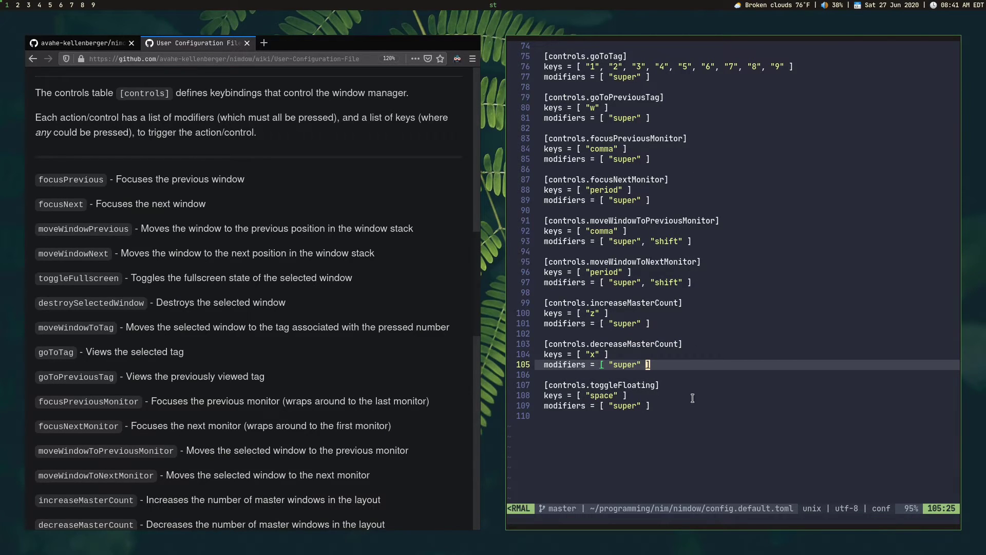
{"action": "left_click_drag", "start_coordinate": [668, 405], "coordinate": [573, 385]}
{"action": "left_click", "coordinate": [635, 391]}
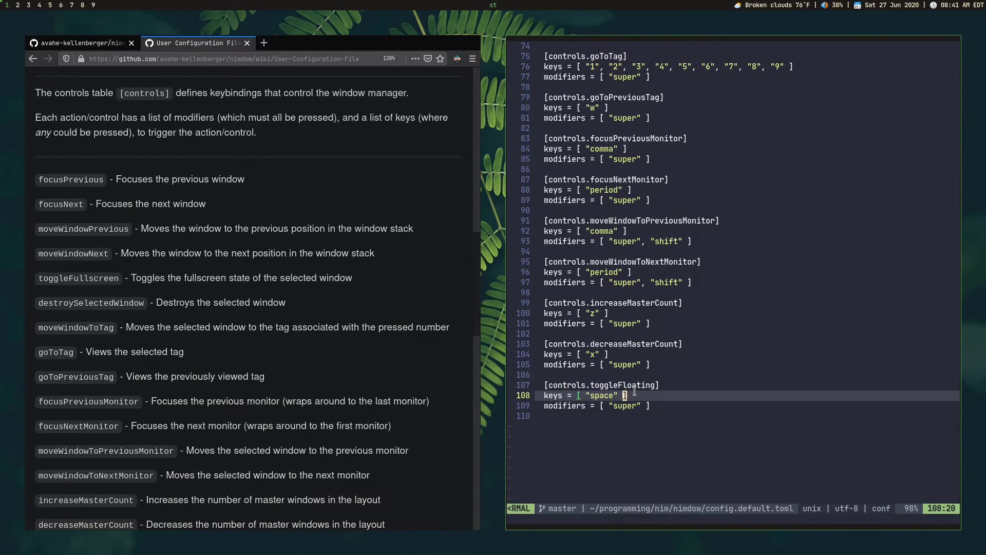
{"action": "key", "text": "super+Return"}
{"action": "key", "text": "super+space"}
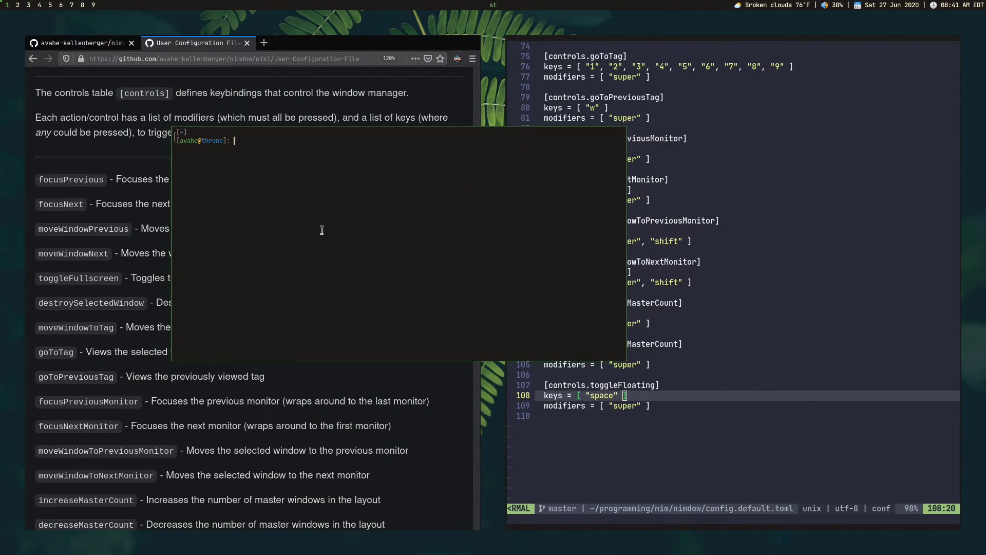
{"action": "key", "text": "super+space"}
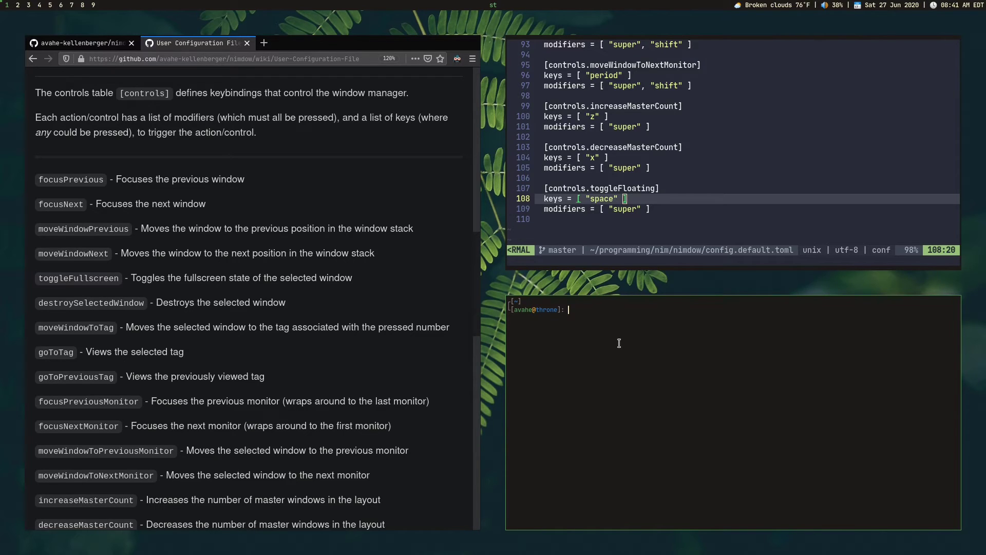
{"action": "key", "text": "super+space"}
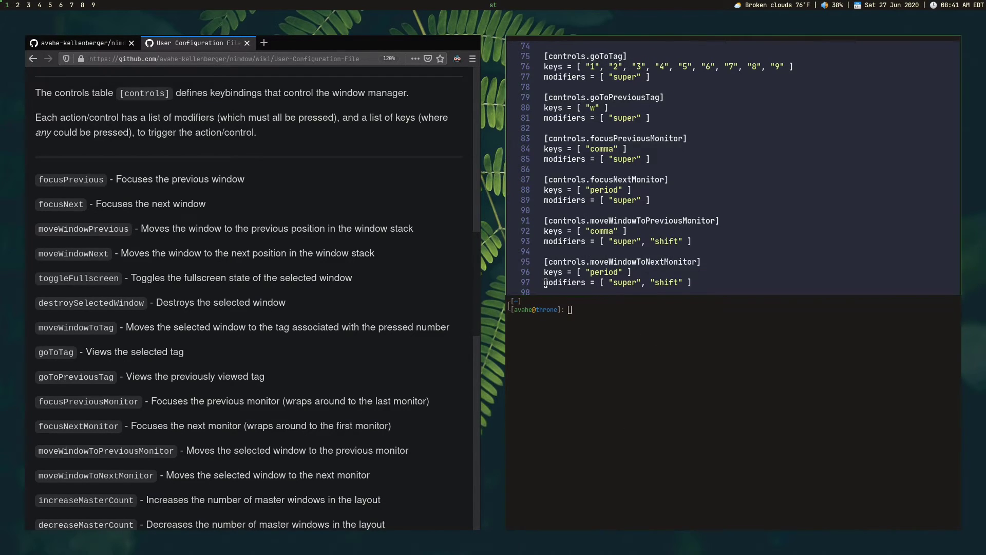
{"action": "left_click_drag", "start_coordinate": [614, 414], "coordinate": [280, 227], "text": "super"}
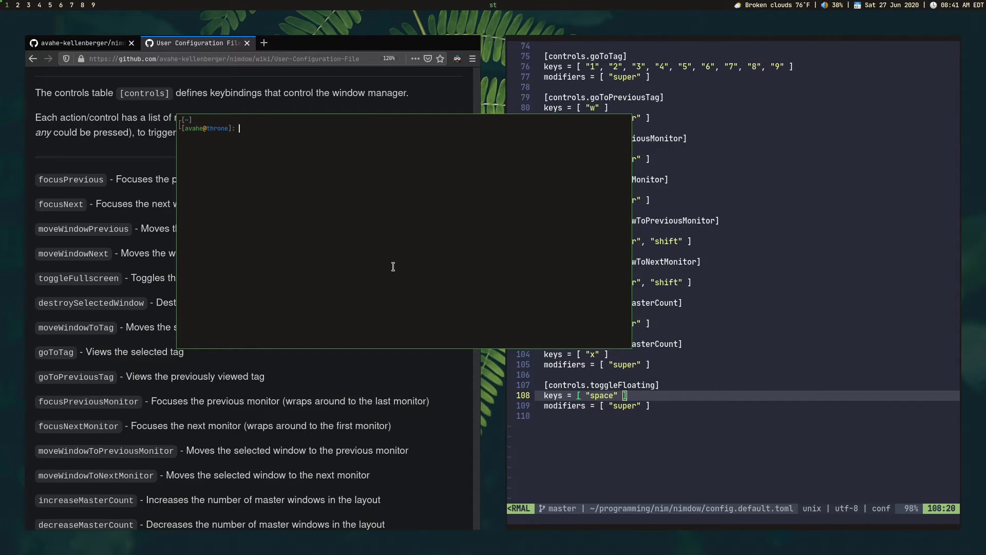
{"action": "key", "text": "ctrl+d"}
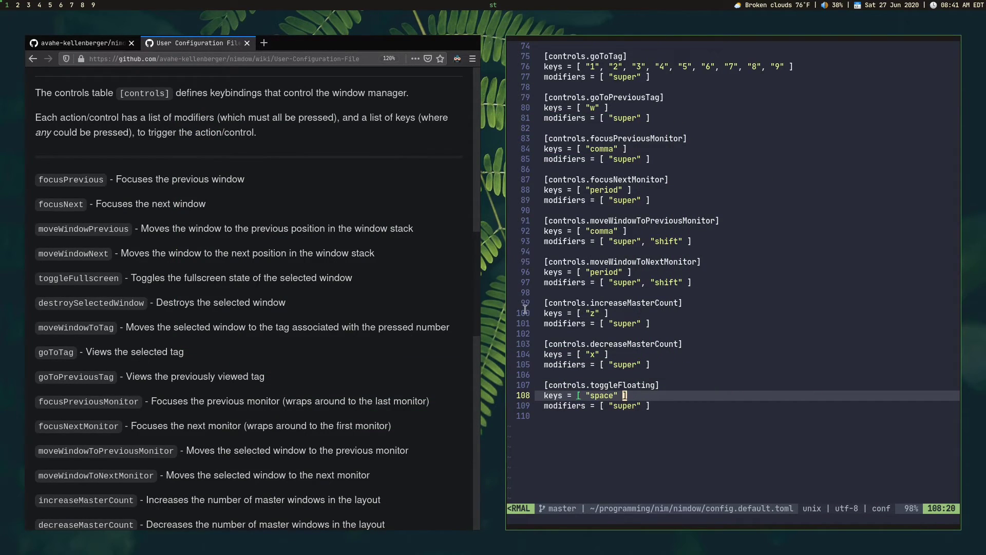
{"action": "left_click_drag", "start_coordinate": [237, 131], "coordinate": [286, 325]}
Close the User Configuration File wiki tab and scroll the README to its Table of Contents
{"action": "left_click", "coordinate": [239, 202]}
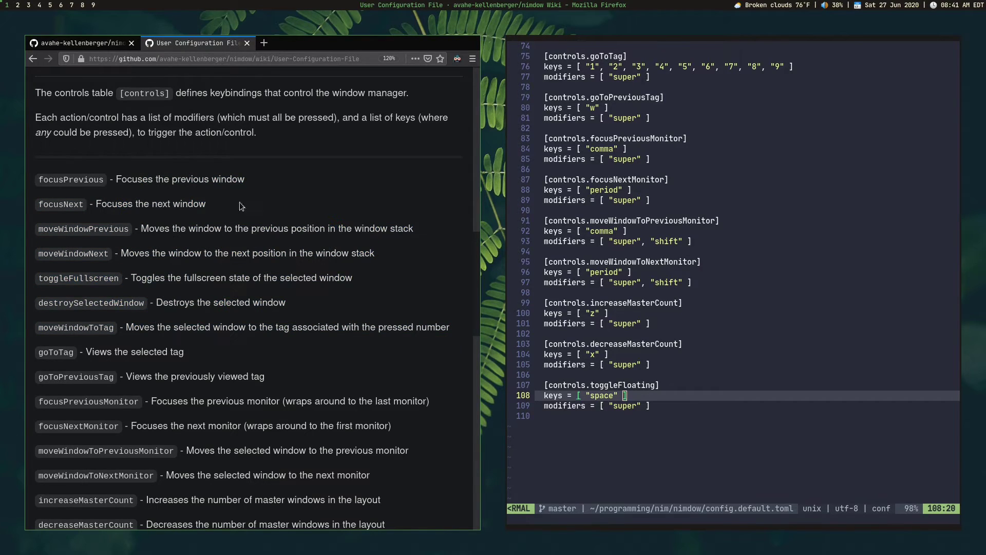
{"action": "left_click", "coordinate": [247, 43]}
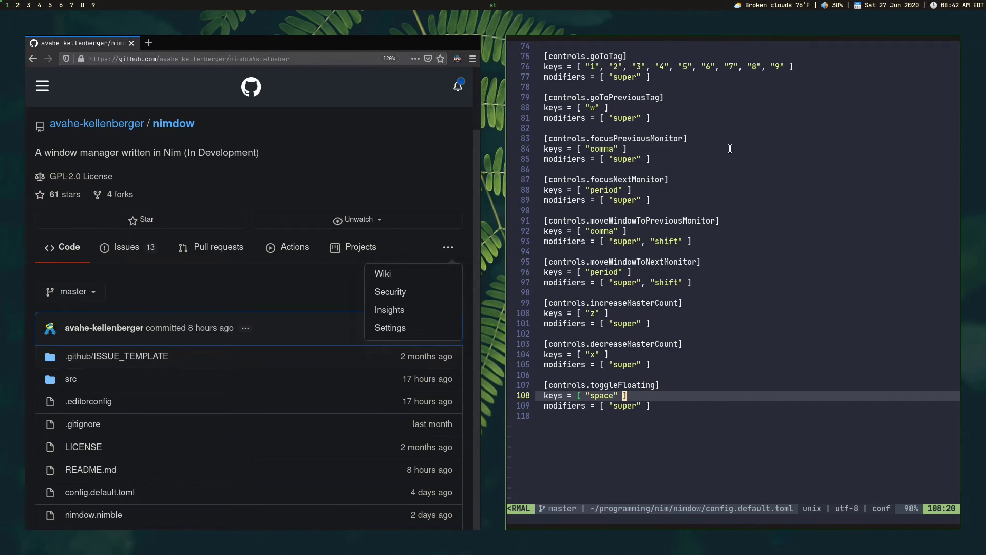
{"action": "left_click", "coordinate": [287, 279]}
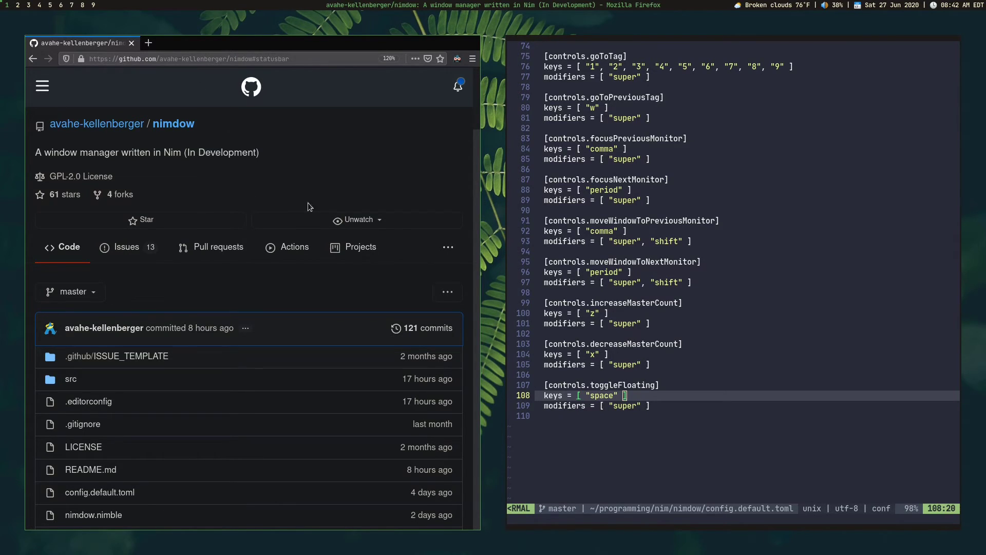
{"action": "left_click_drag", "start_coordinate": [473, 221], "coordinate": [473, 190]}
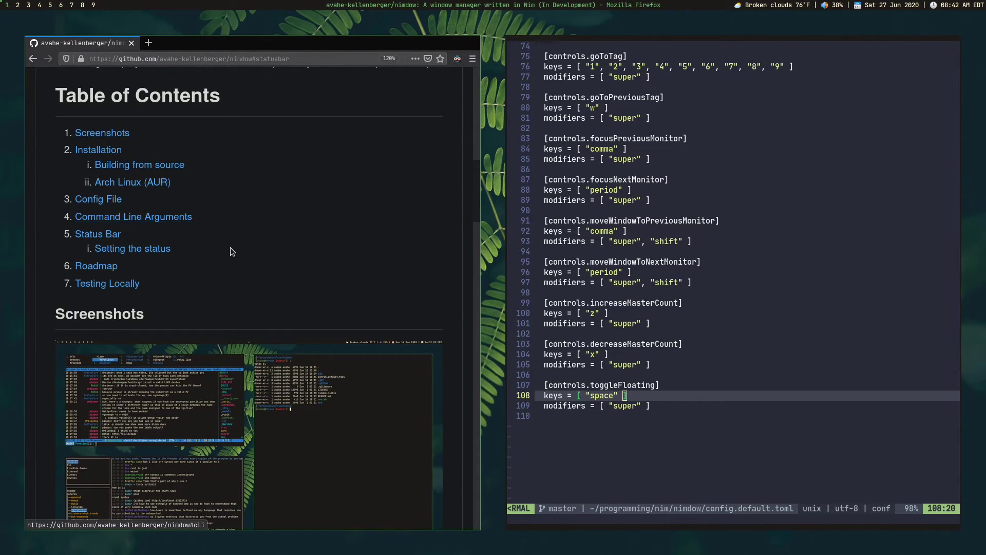
Copy the image location of the second nimdow README screenshot
{"action": "scroll", "coordinate": [320, 279], "scroll_direction": "down", "scroll_amount": 3}
{"action": "scroll", "coordinate": [320, 278], "scroll_direction": "down", "scroll_amount": 4}
{"action": "right_click", "coordinate": [230, 330]}
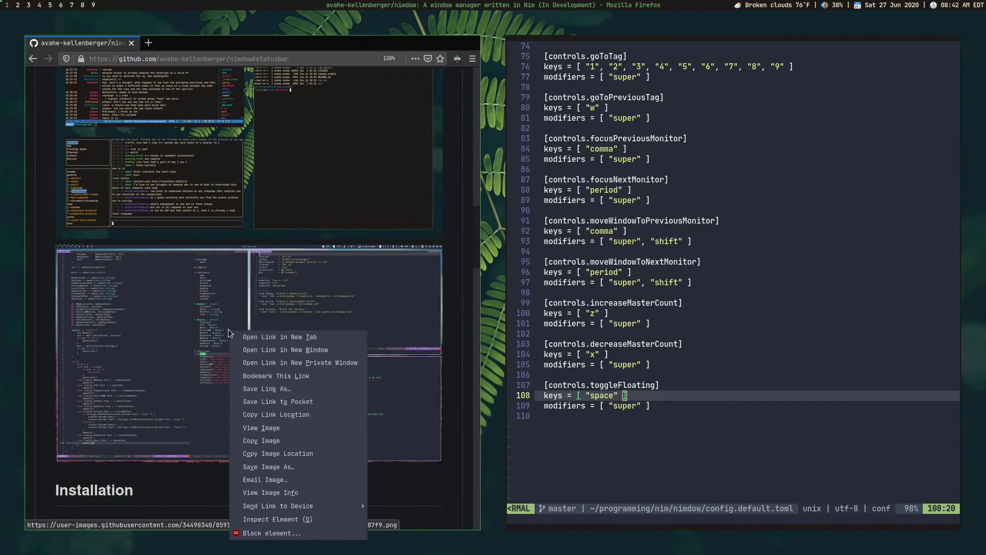
{"action": "key", "text": "Escape"}
{"action": "scroll", "coordinate": [149, 302], "scroll_direction": "up", "scroll_amount": 3}
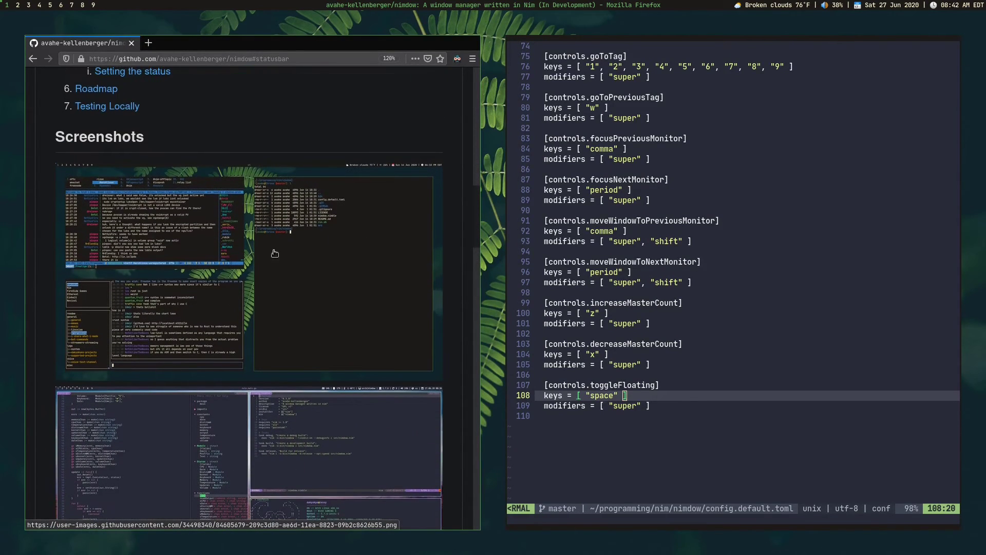
{"action": "scroll", "coordinate": [235, 237], "scroll_direction": "down", "scroll_amount": 3}
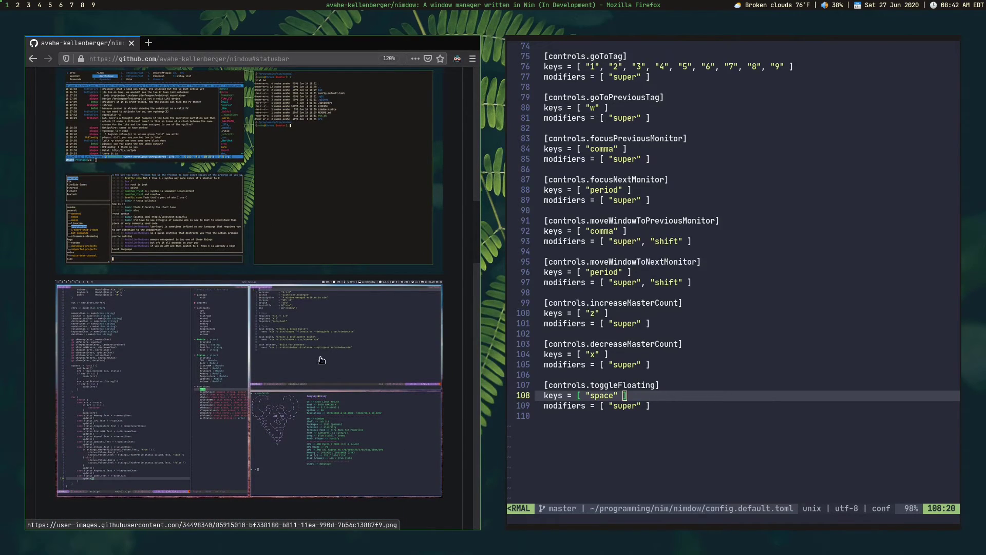
{"action": "scroll", "coordinate": [321, 360], "scroll_direction": "down", "scroll_amount": 3}
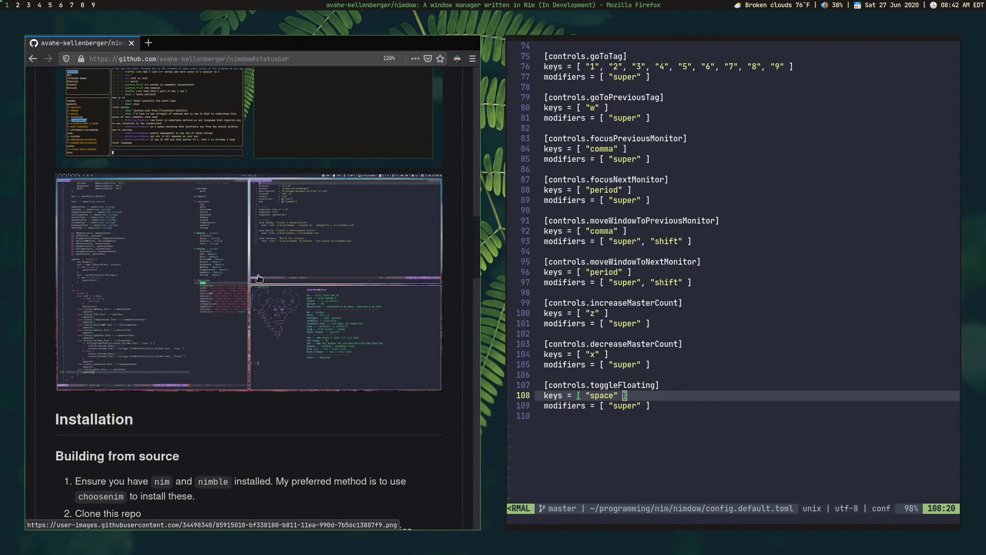
{"action": "right_click", "coordinate": [259, 278]}
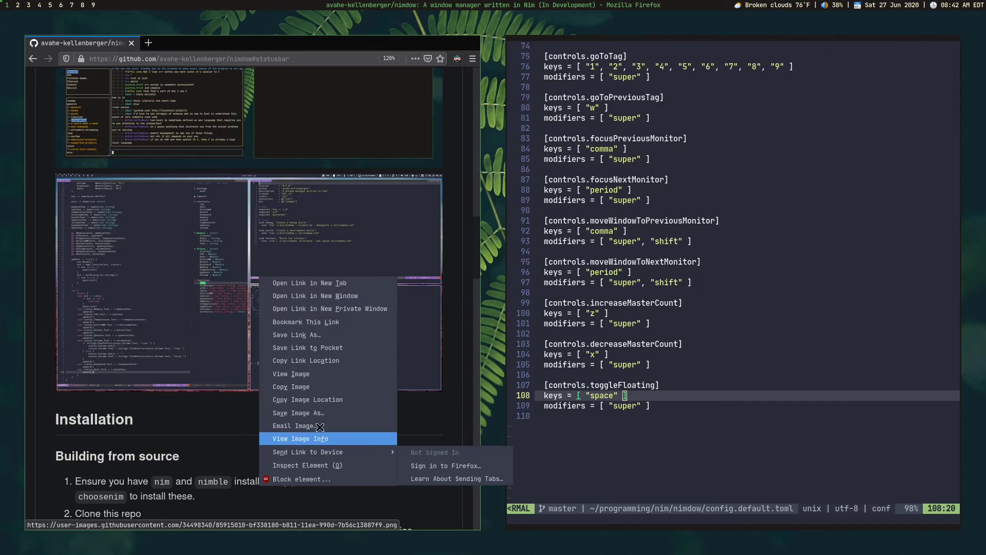
{"action": "left_click", "coordinate": [325, 401]}
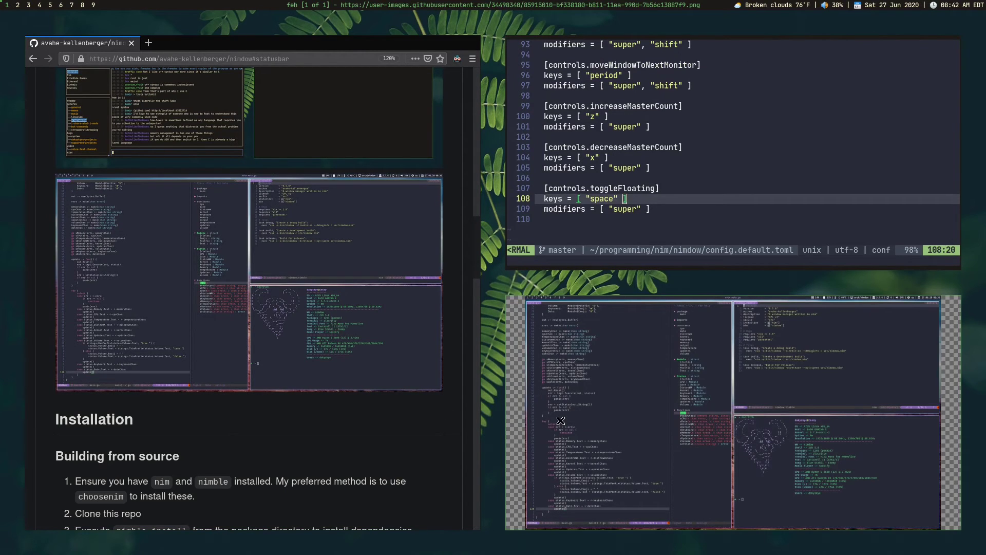
{"action": "key", "text": "f"}
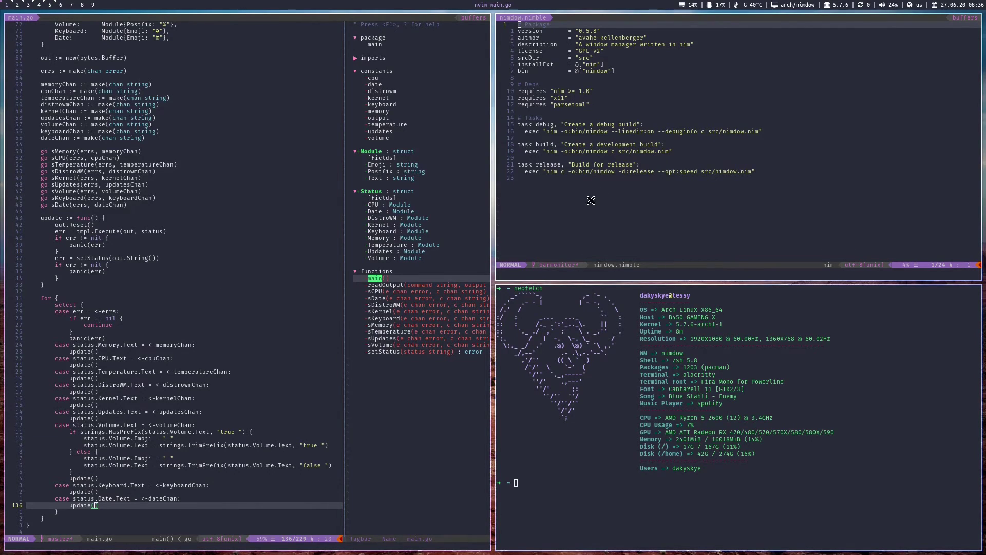
{"action": "key", "text": "f"}
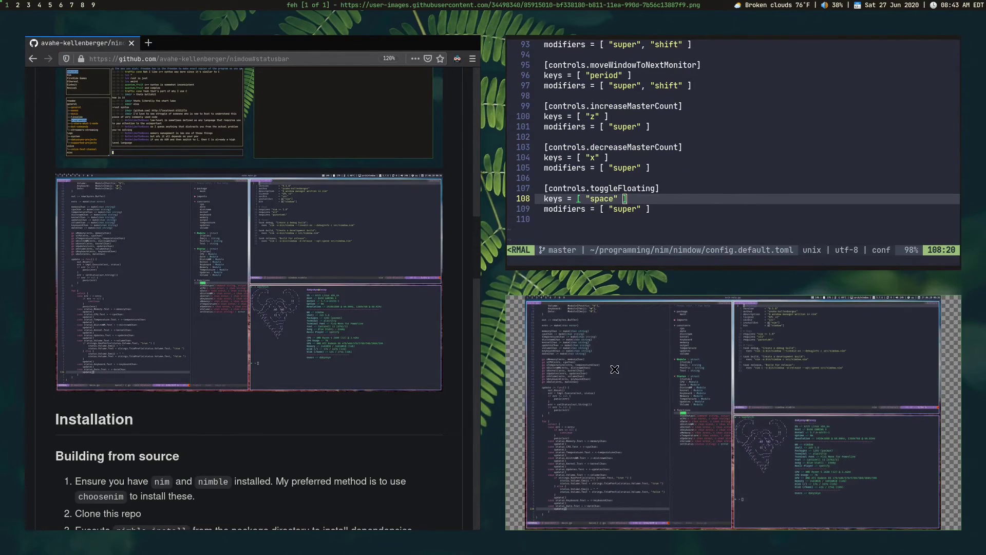
{"action": "key", "text": "q"}
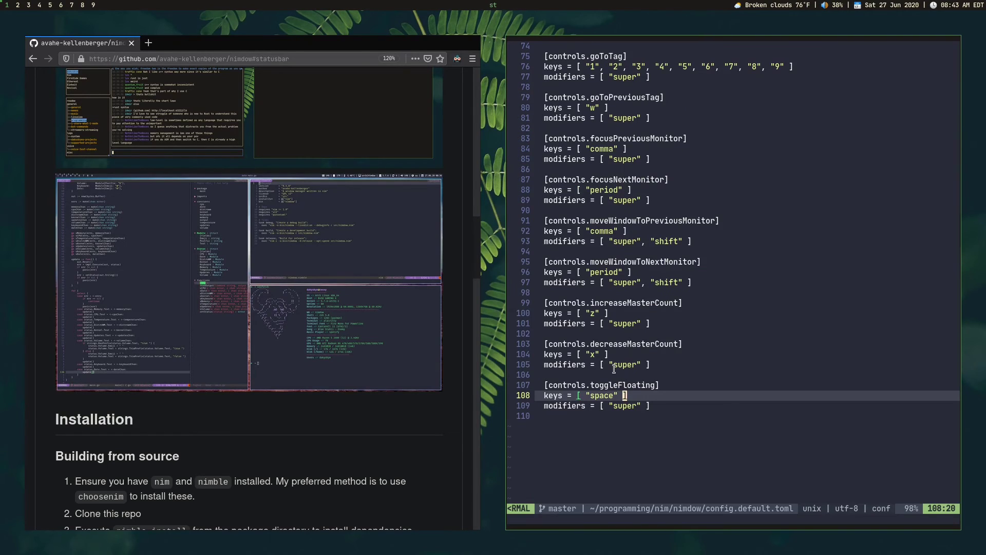
Scroll to the Roadmap and highlight the Version 0.5 and 1.0 items
{"action": "scroll", "coordinate": [353, 329], "scroll_direction": "down", "scroll_amount": 5}
{"action": "scroll", "coordinate": [353, 329], "scroll_direction": "down", "scroll_amount": 20}
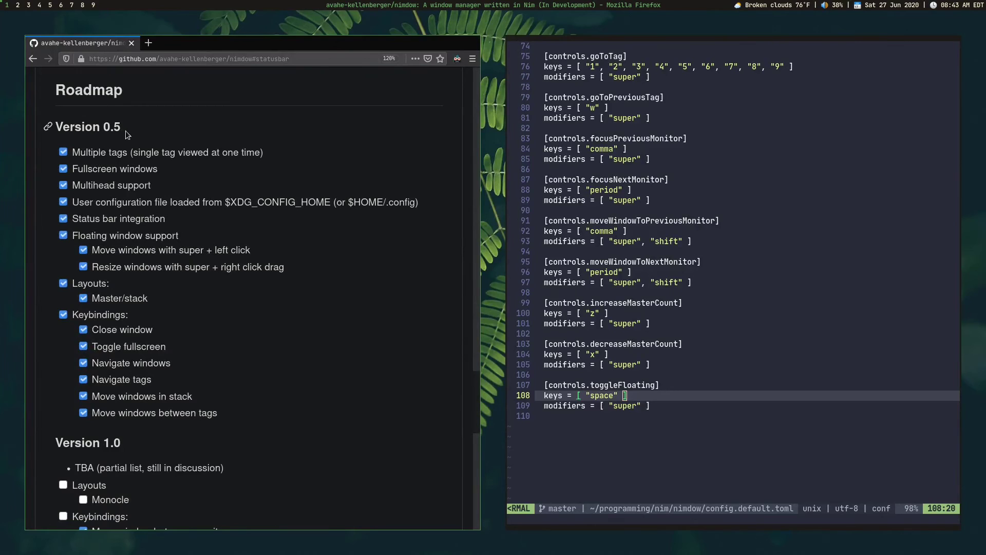
{"action": "scroll", "coordinate": [223, 335], "scroll_direction": "down", "scroll_amount": 1}
{"action": "scroll", "coordinate": [230, 324], "scroll_direction": "down", "scroll_amount": 4}
{"action": "left_click_drag", "start_coordinate": [65, 291], "coordinate": [319, 478]}
{"action": "left_click", "coordinate": [306, 472]}
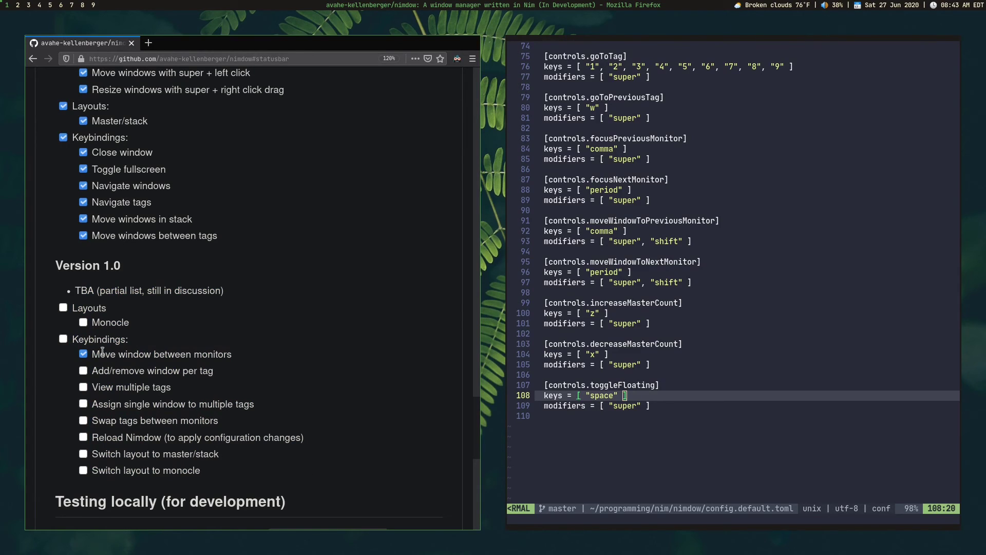
Return to Building from source, highlighting the Arch Linux note and nimdow-bin AUR package
{"action": "scroll", "coordinate": [195, 402], "scroll_direction": "up", "scroll_amount": 4}
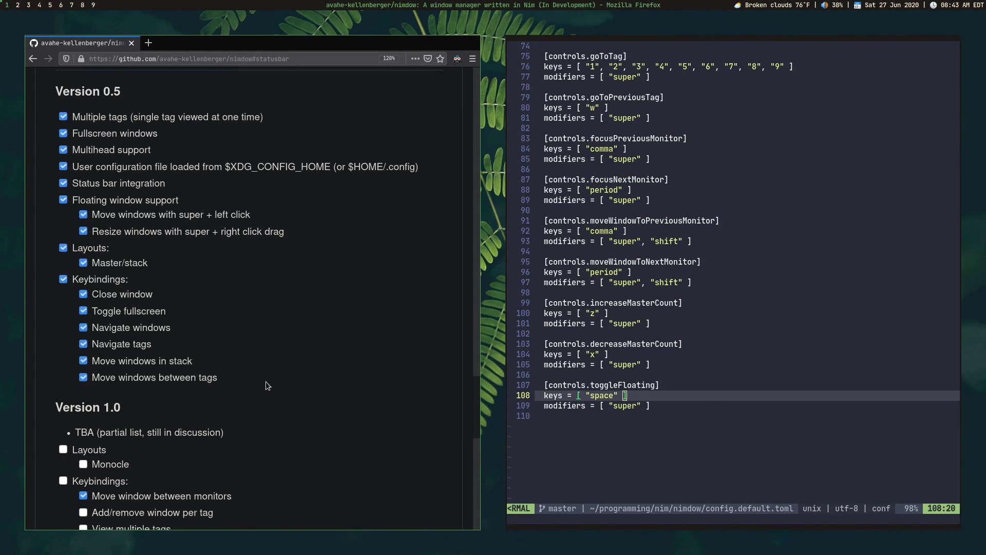
{"action": "scroll", "coordinate": [266, 382], "scroll_direction": "up", "scroll_amount": 3}
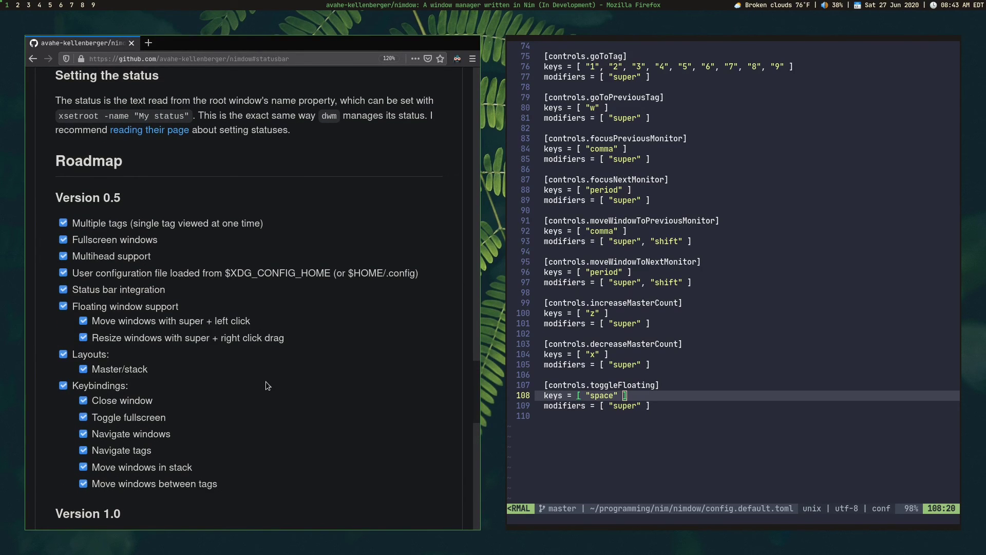
{"action": "scroll", "coordinate": [266, 383], "scroll_direction": "up", "scroll_amount": 10}
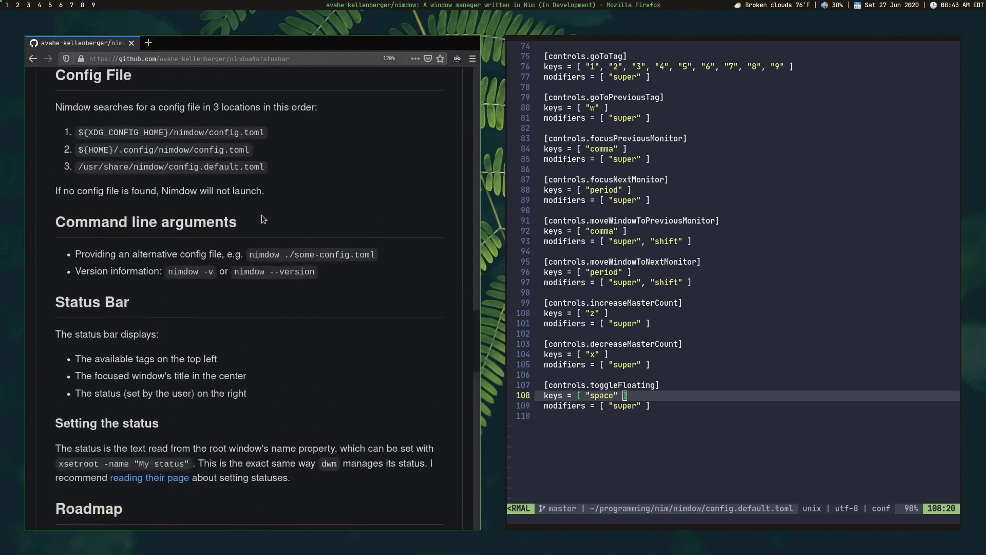
{"action": "scroll", "coordinate": [261, 217], "scroll_direction": "up", "scroll_amount": 7}
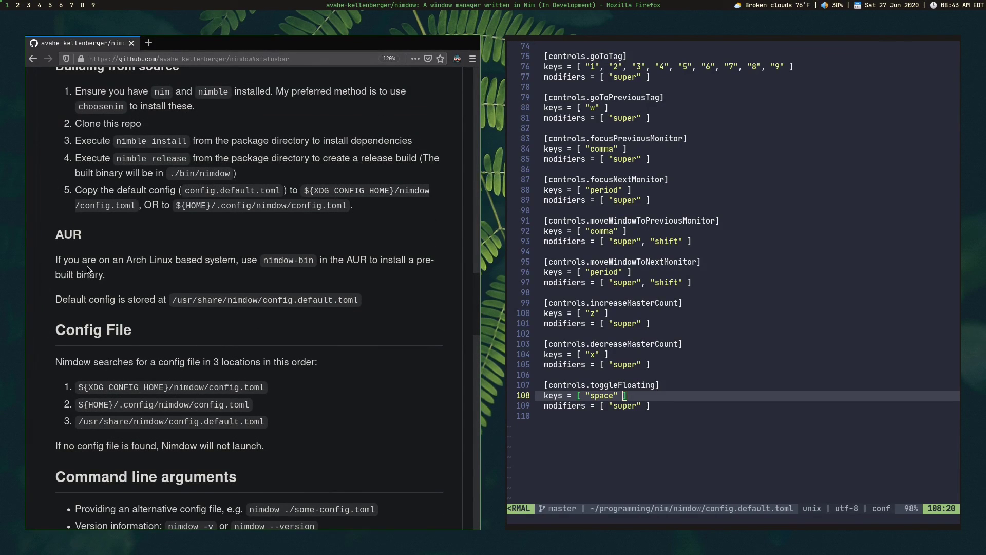
{"action": "left_click_drag", "start_coordinate": [128, 259], "coordinate": [312, 271]}
{"action": "left_click", "coordinate": [243, 260]}
{"action": "left_click", "coordinate": [279, 262]}
{"action": "left_click", "coordinate": [281, 262]}
{"action": "scroll", "coordinate": [312, 271], "scroll_direction": "up", "scroll_amount": 1}
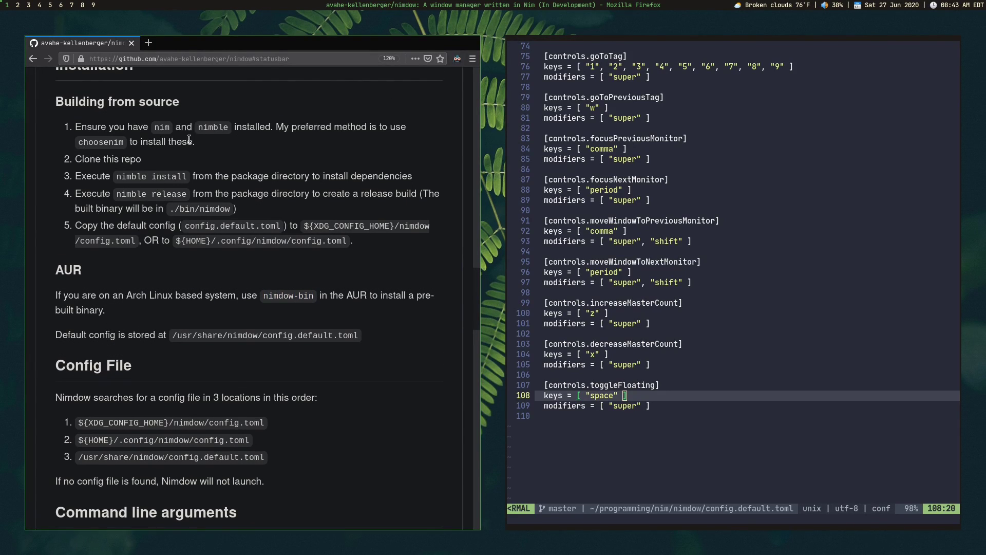